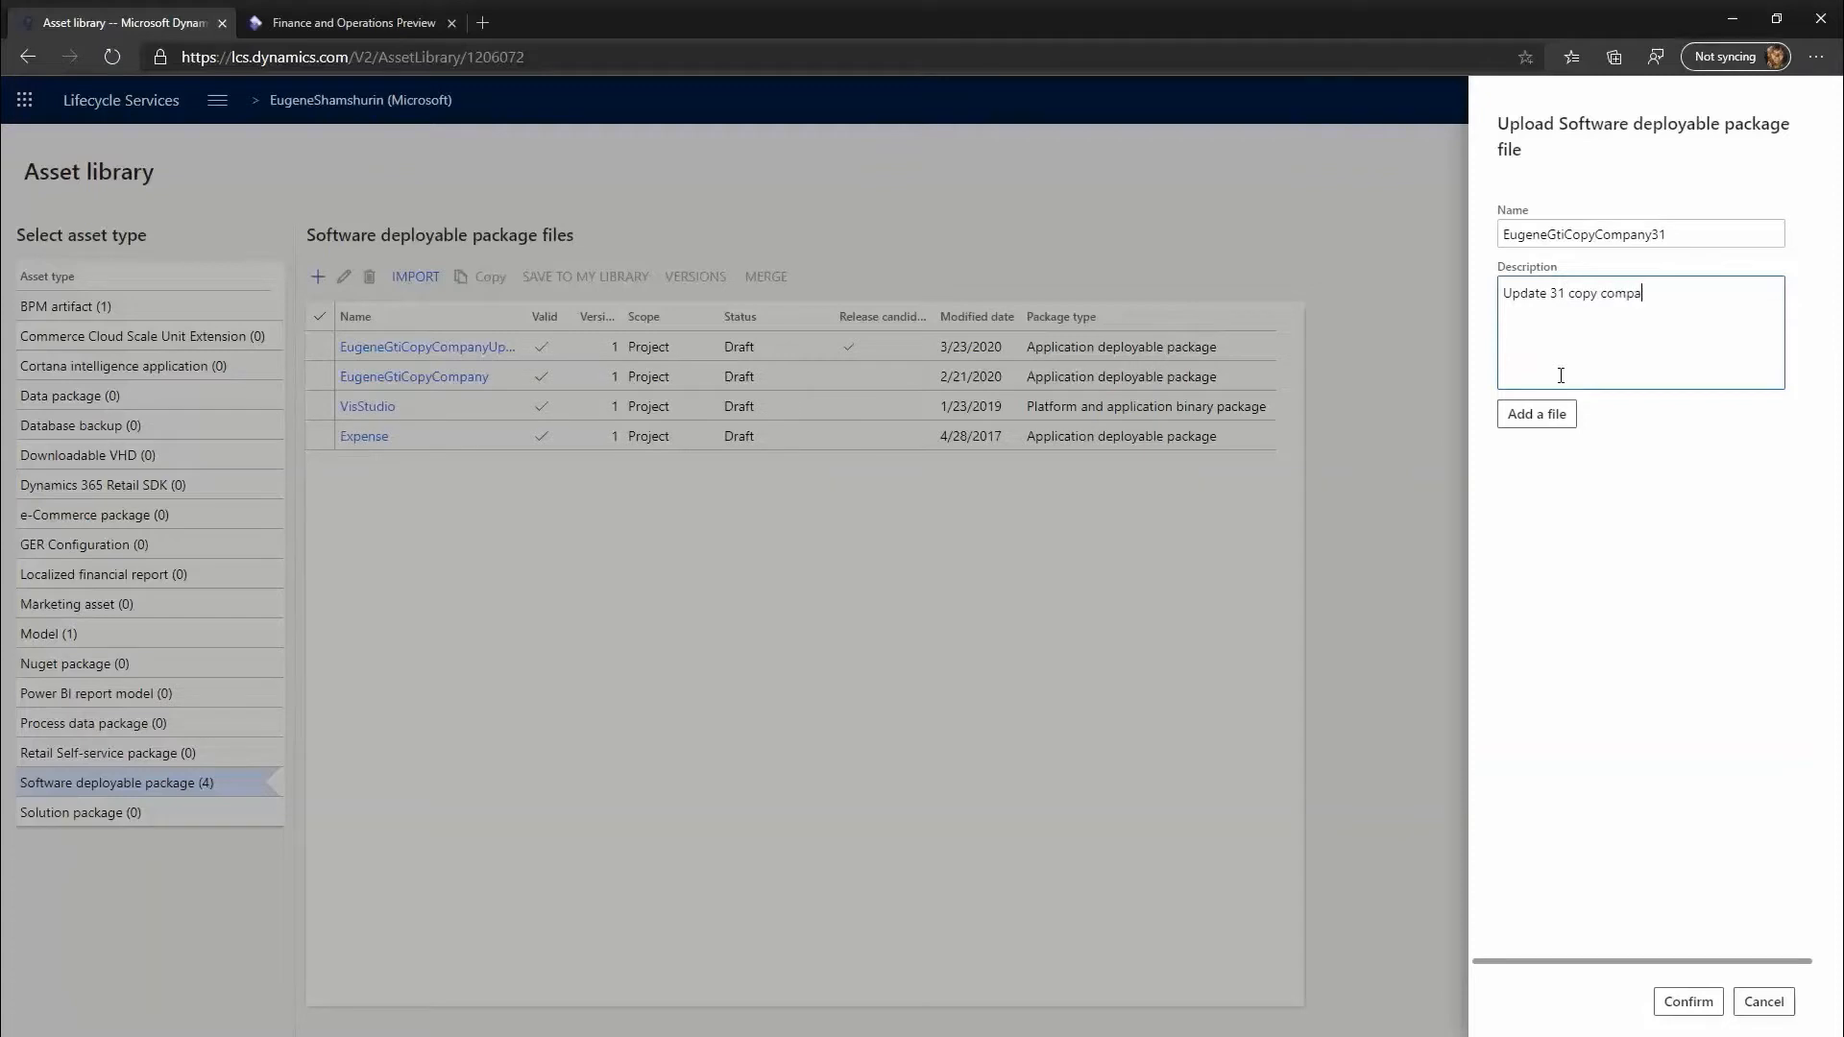
- Attach the AXDeployablePackage zip from C:\temp\EugeneGti\DeployablePackage to the EugeneGtiCopyCompany31 asset and confirm its upload
{"action": "left_click", "coordinate": [1556, 415]}
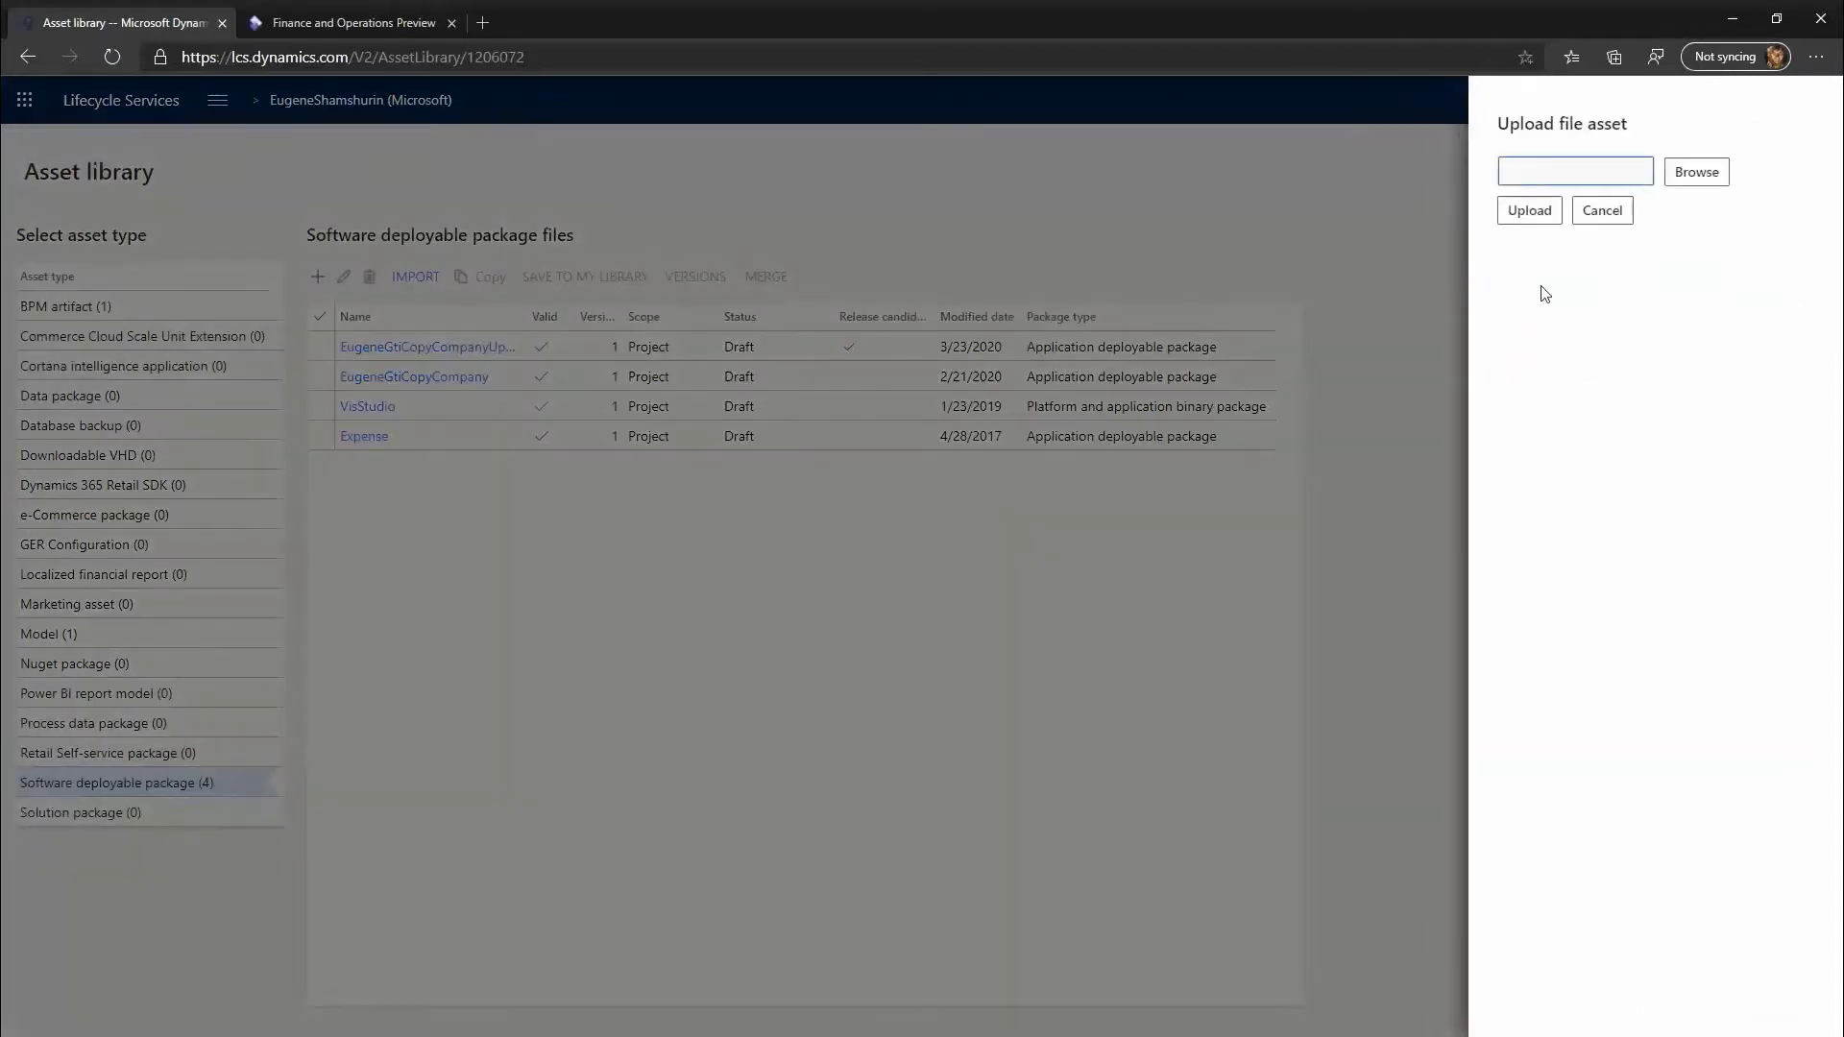
{"action": "left_click", "coordinate": [1671, 179]}
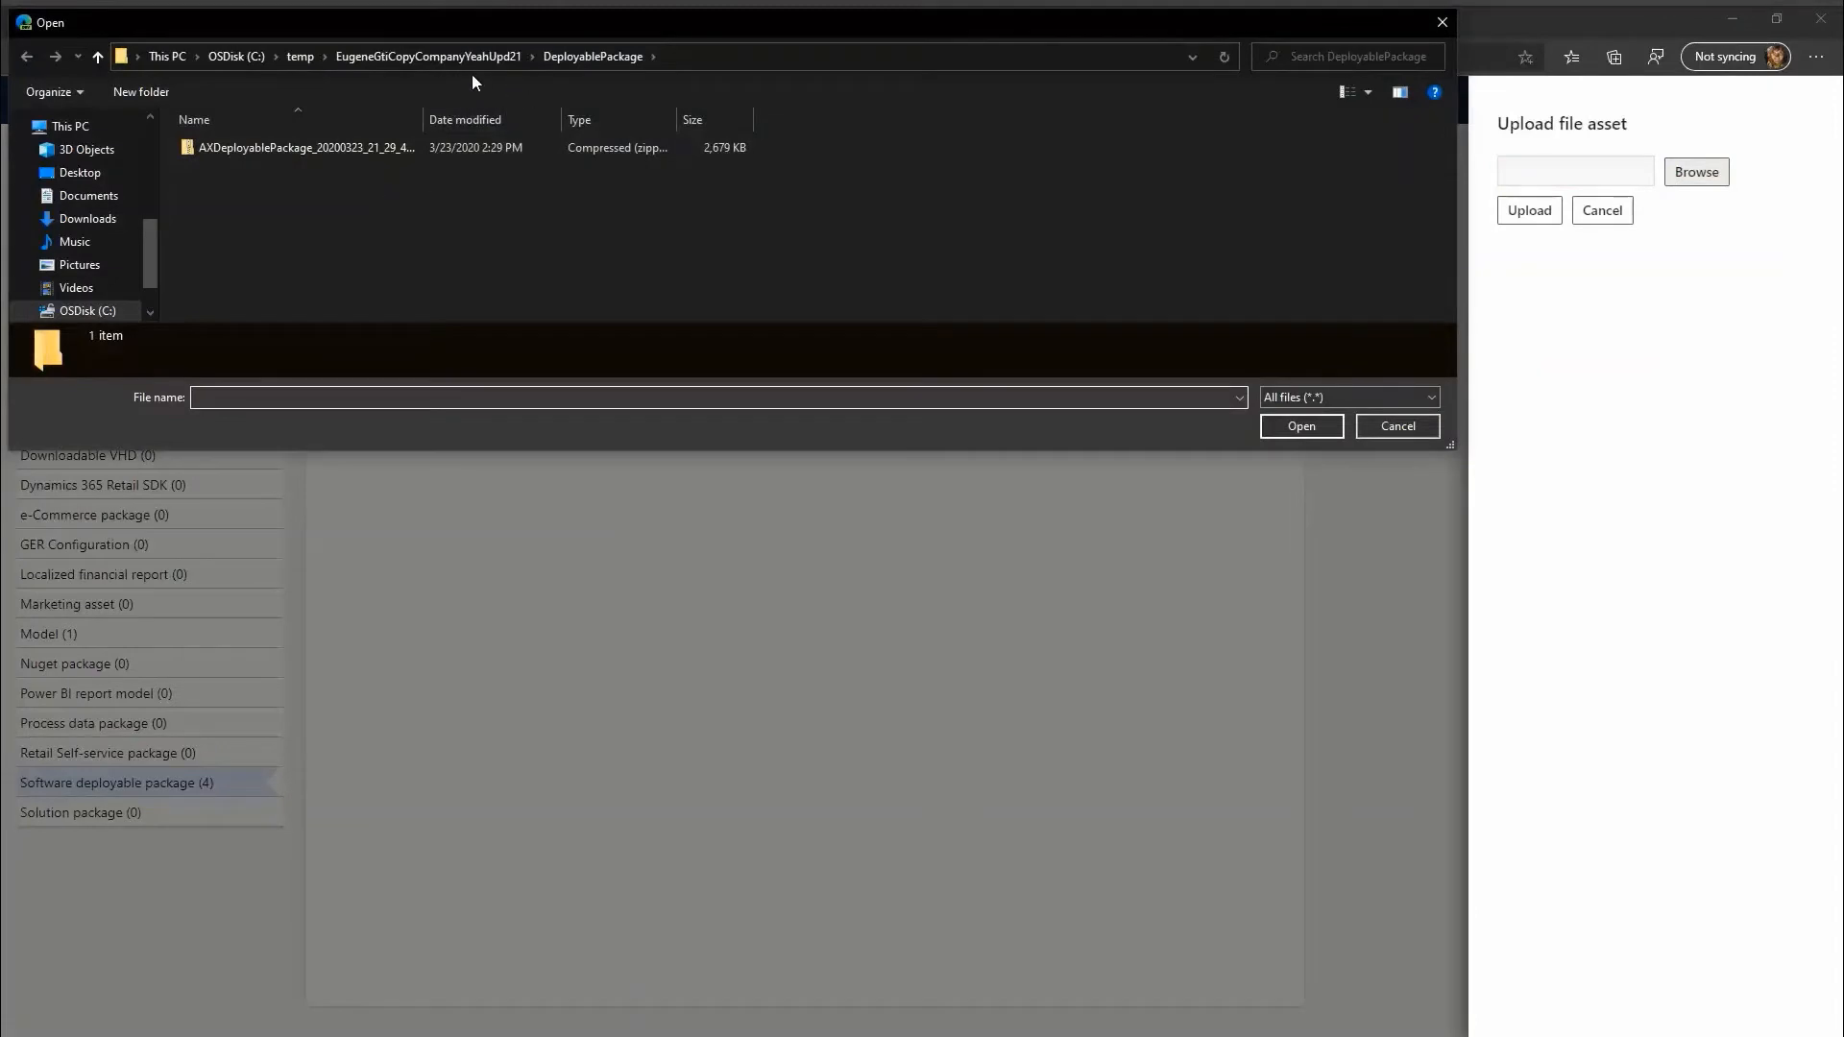
{"action": "left_click", "coordinate": [301, 56]}
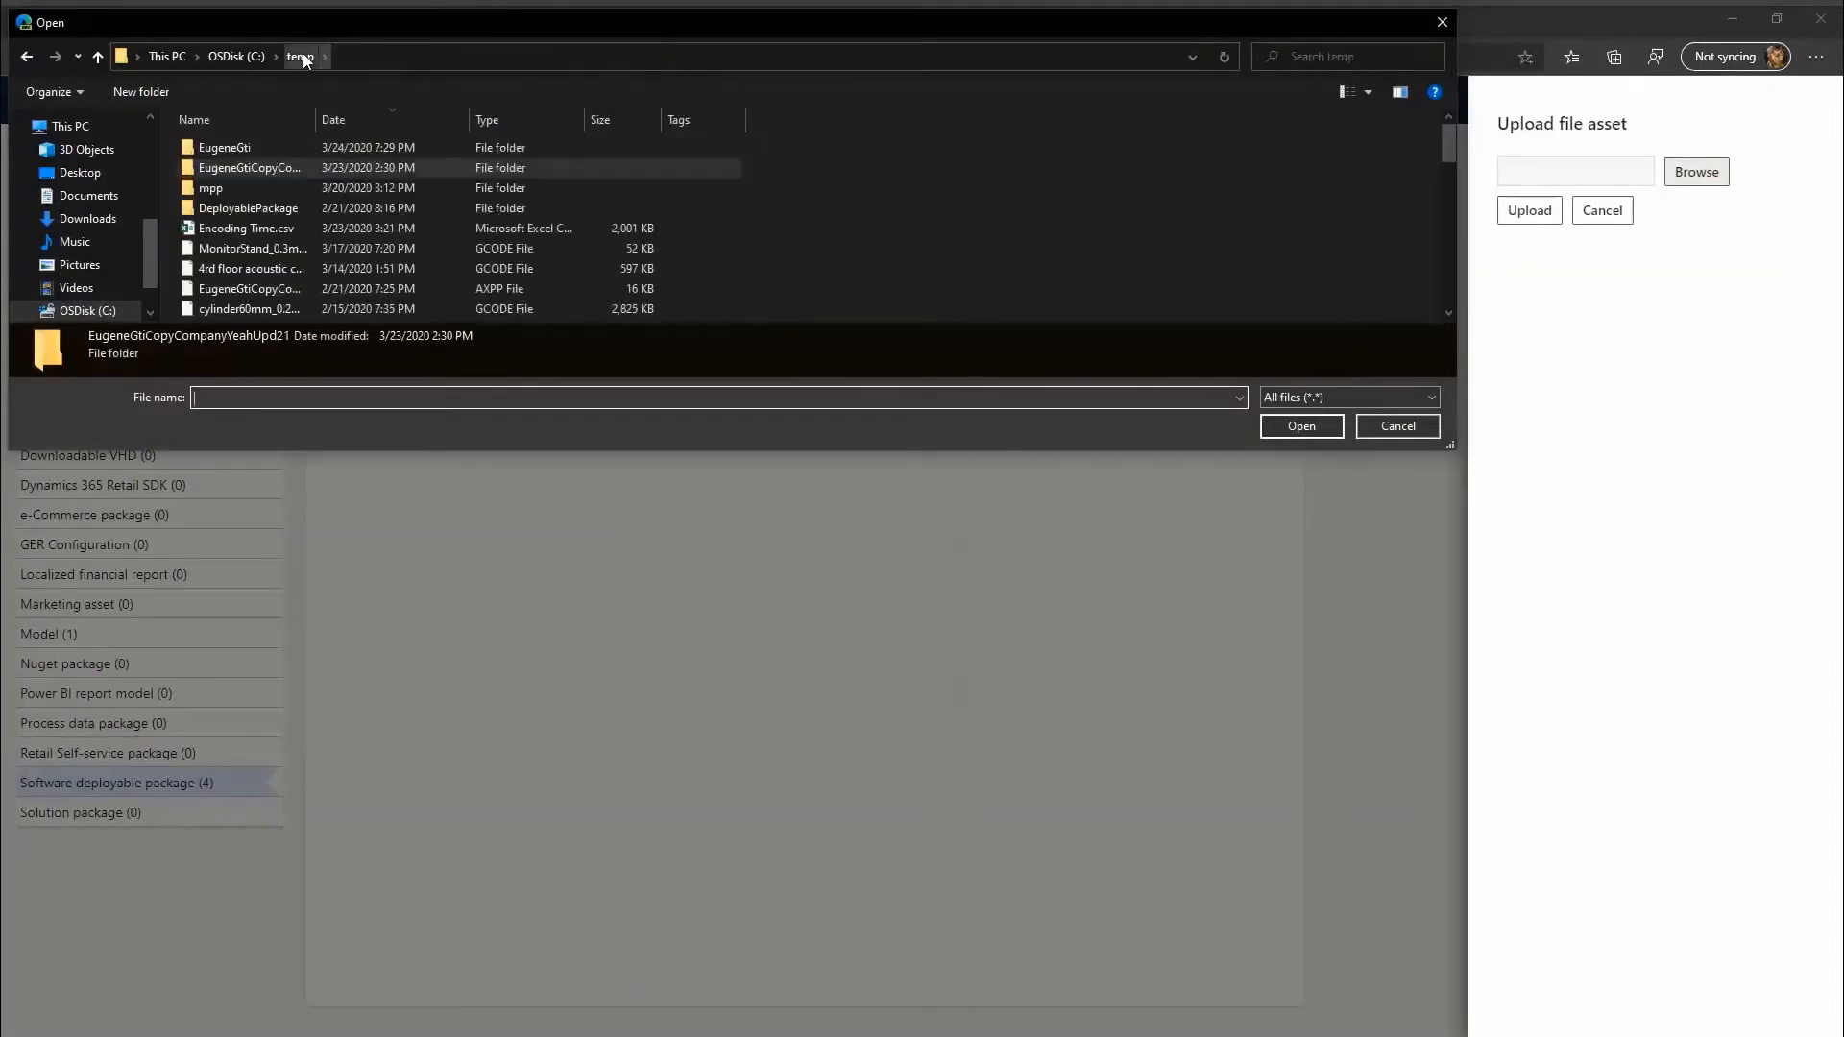
{"action": "left_click", "coordinate": [248, 147]}
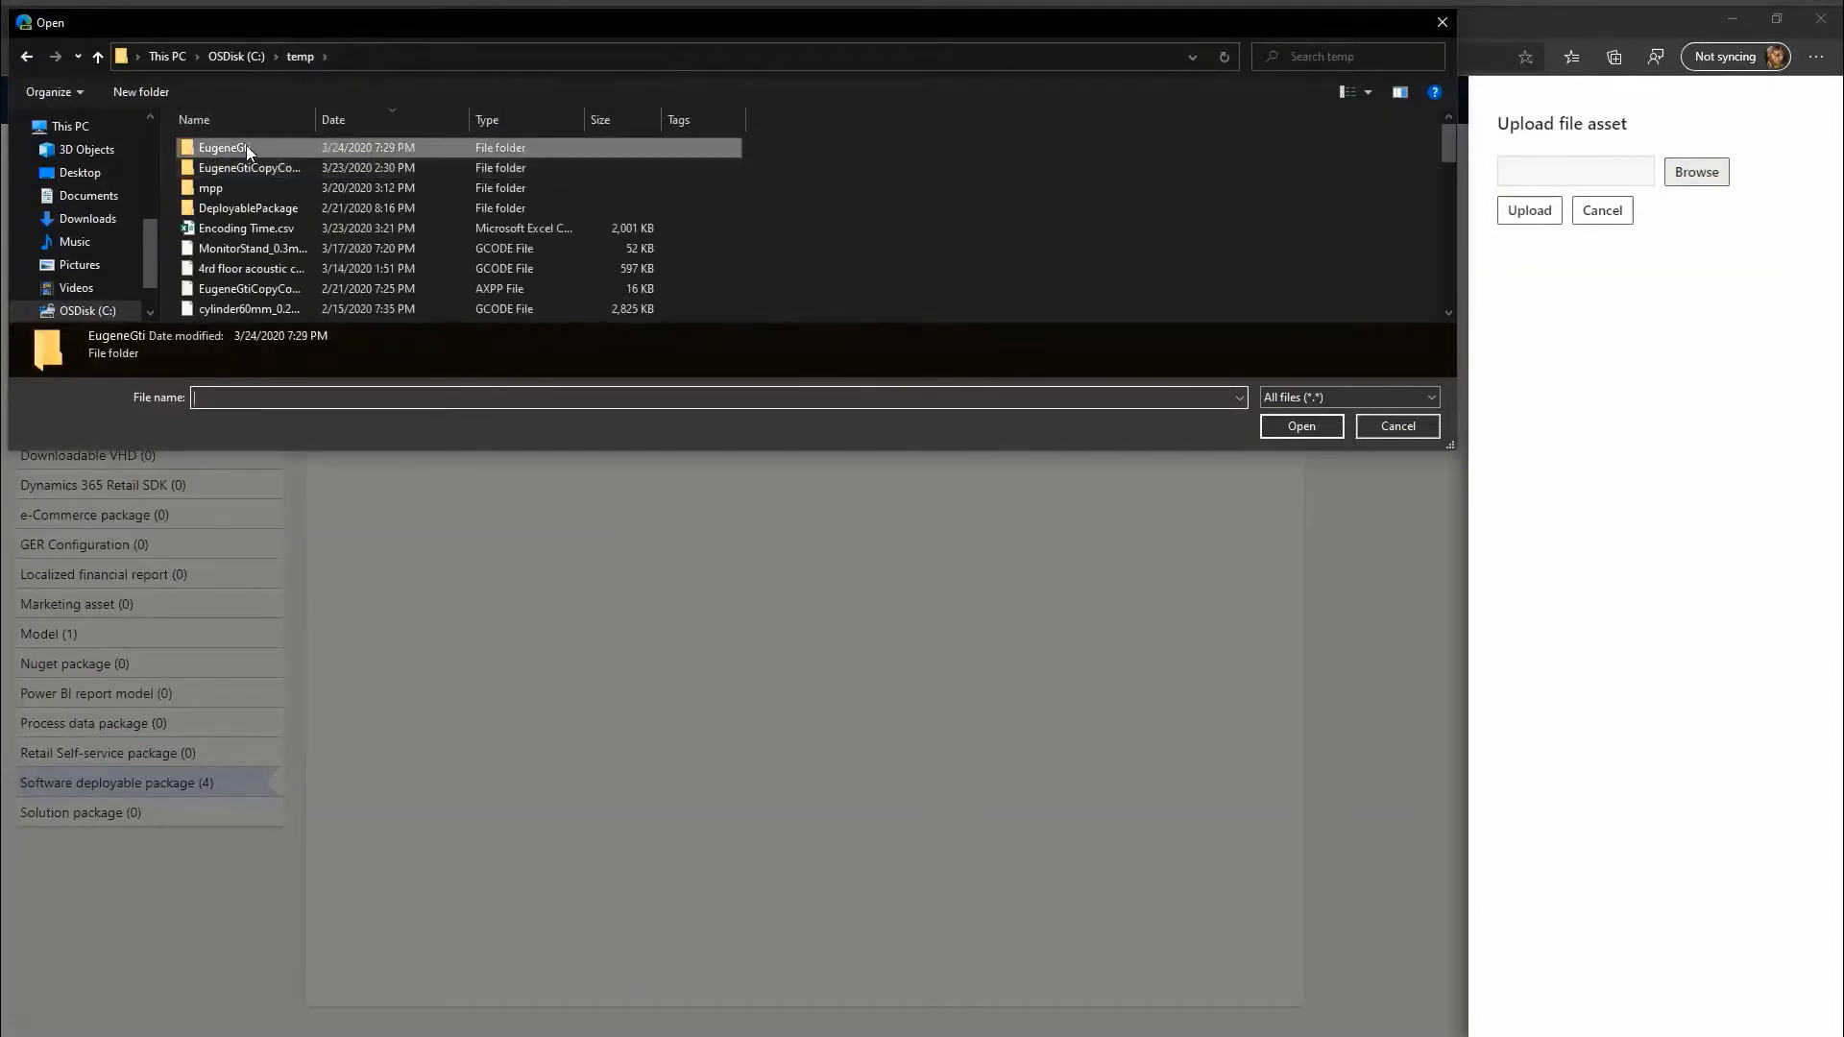
{"action": "left_click", "coordinate": [1287, 428]}
{"action": "double_click", "coordinate": [296, 151]}
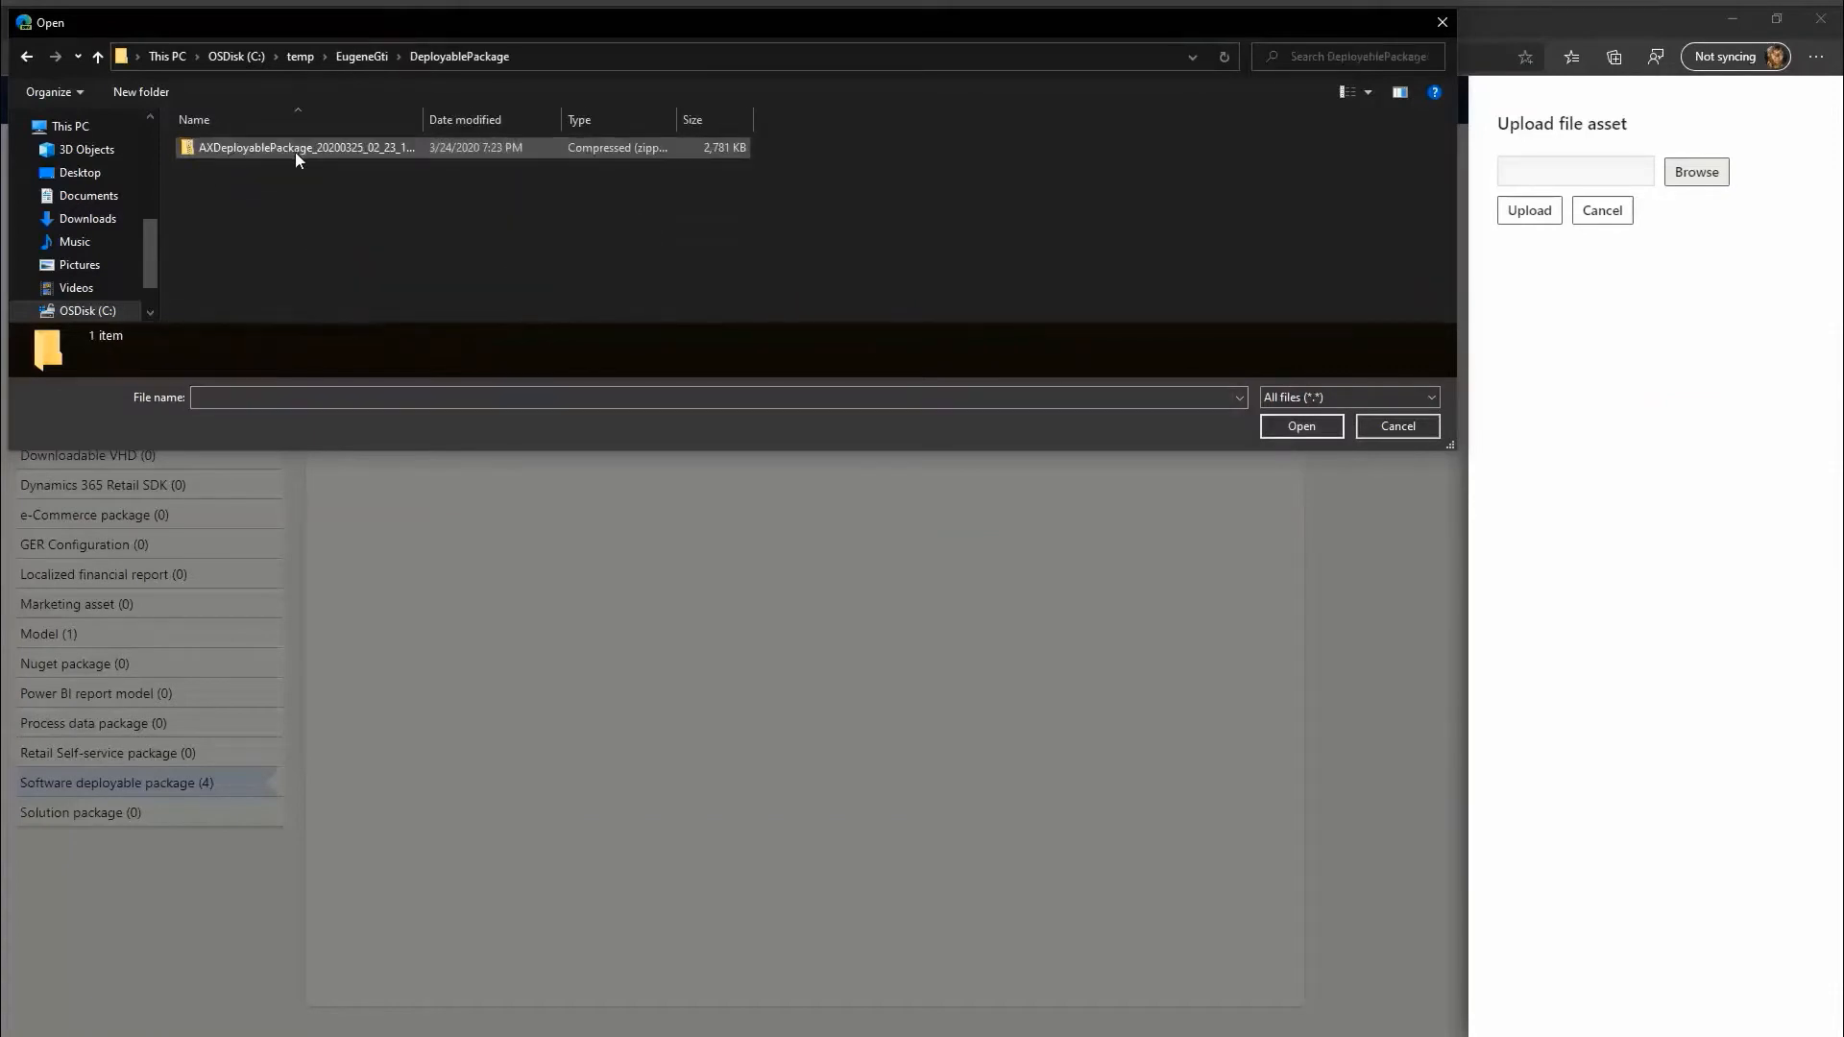
{"action": "double_click", "coordinate": [293, 152]}
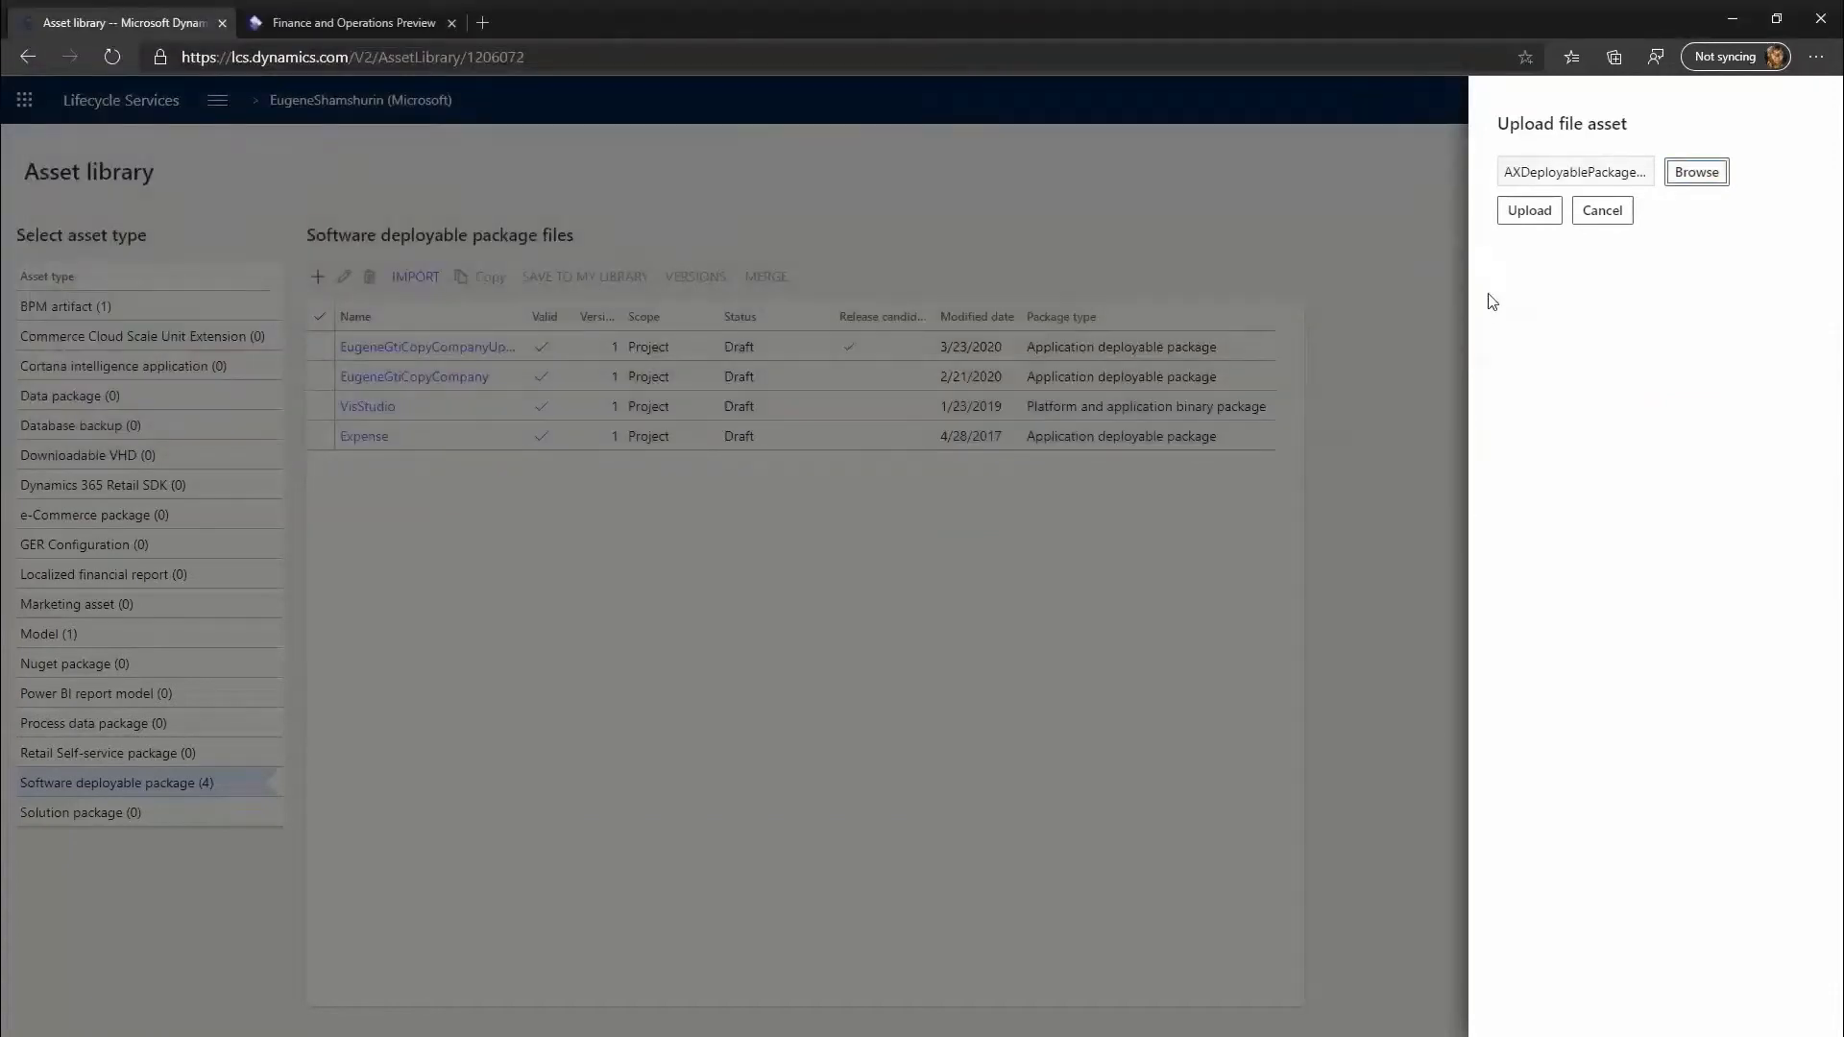
{"action": "left_click", "coordinate": [1525, 217]}
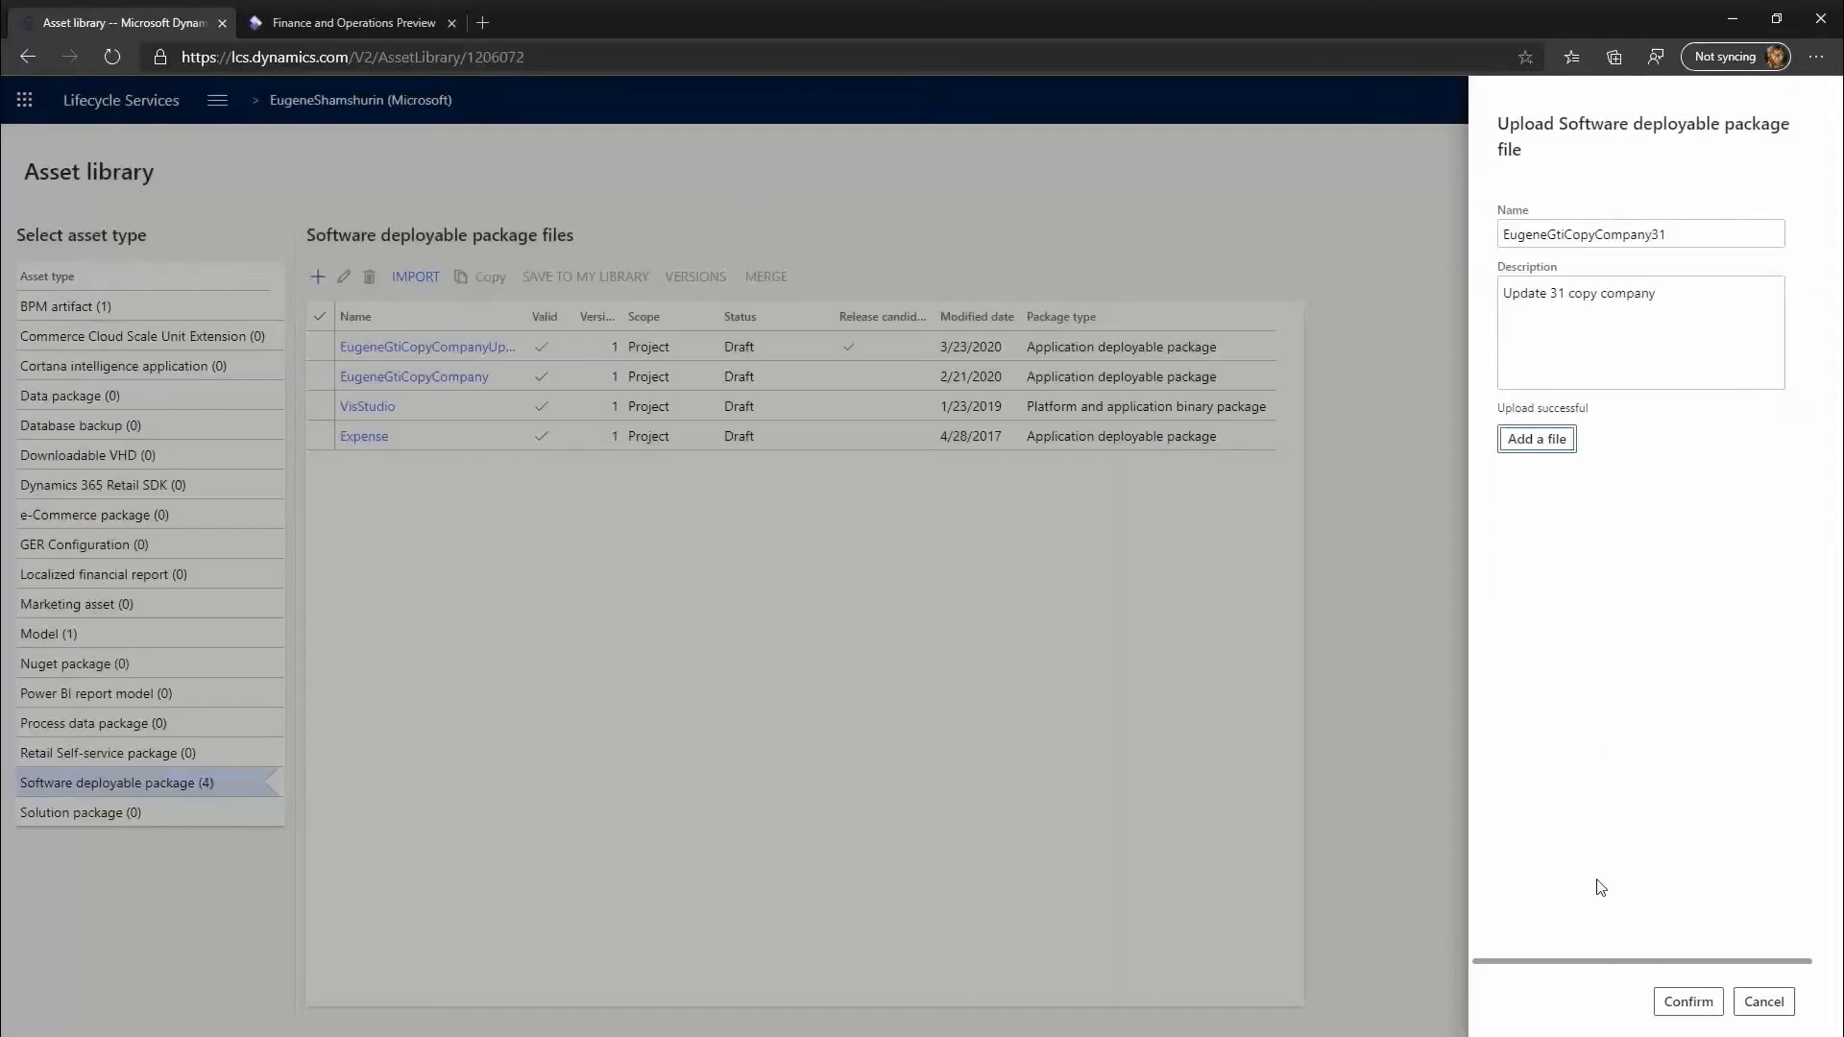
{"action": "left_click", "coordinate": [1688, 1002]}
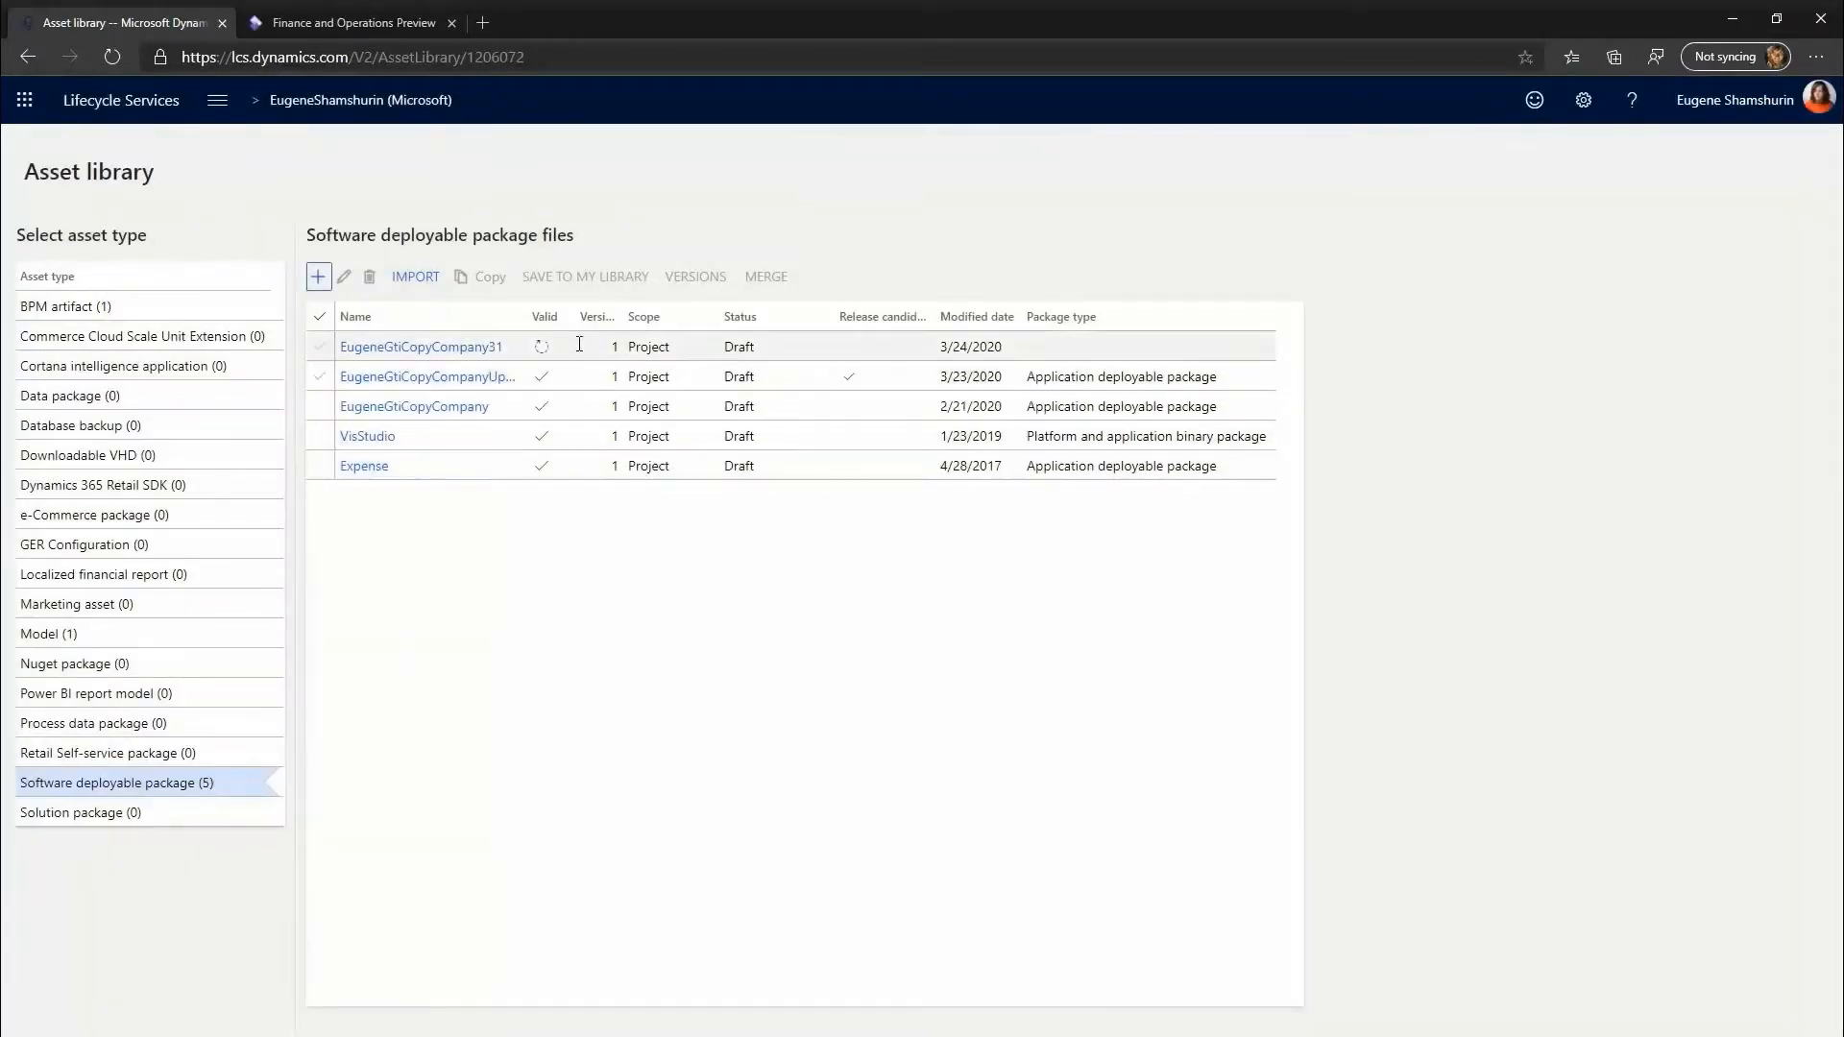
- Try to save the newly uploaded EugeneGtiCopyCompany31 package to My library
{"action": "left_click", "coordinate": [679, 350]}
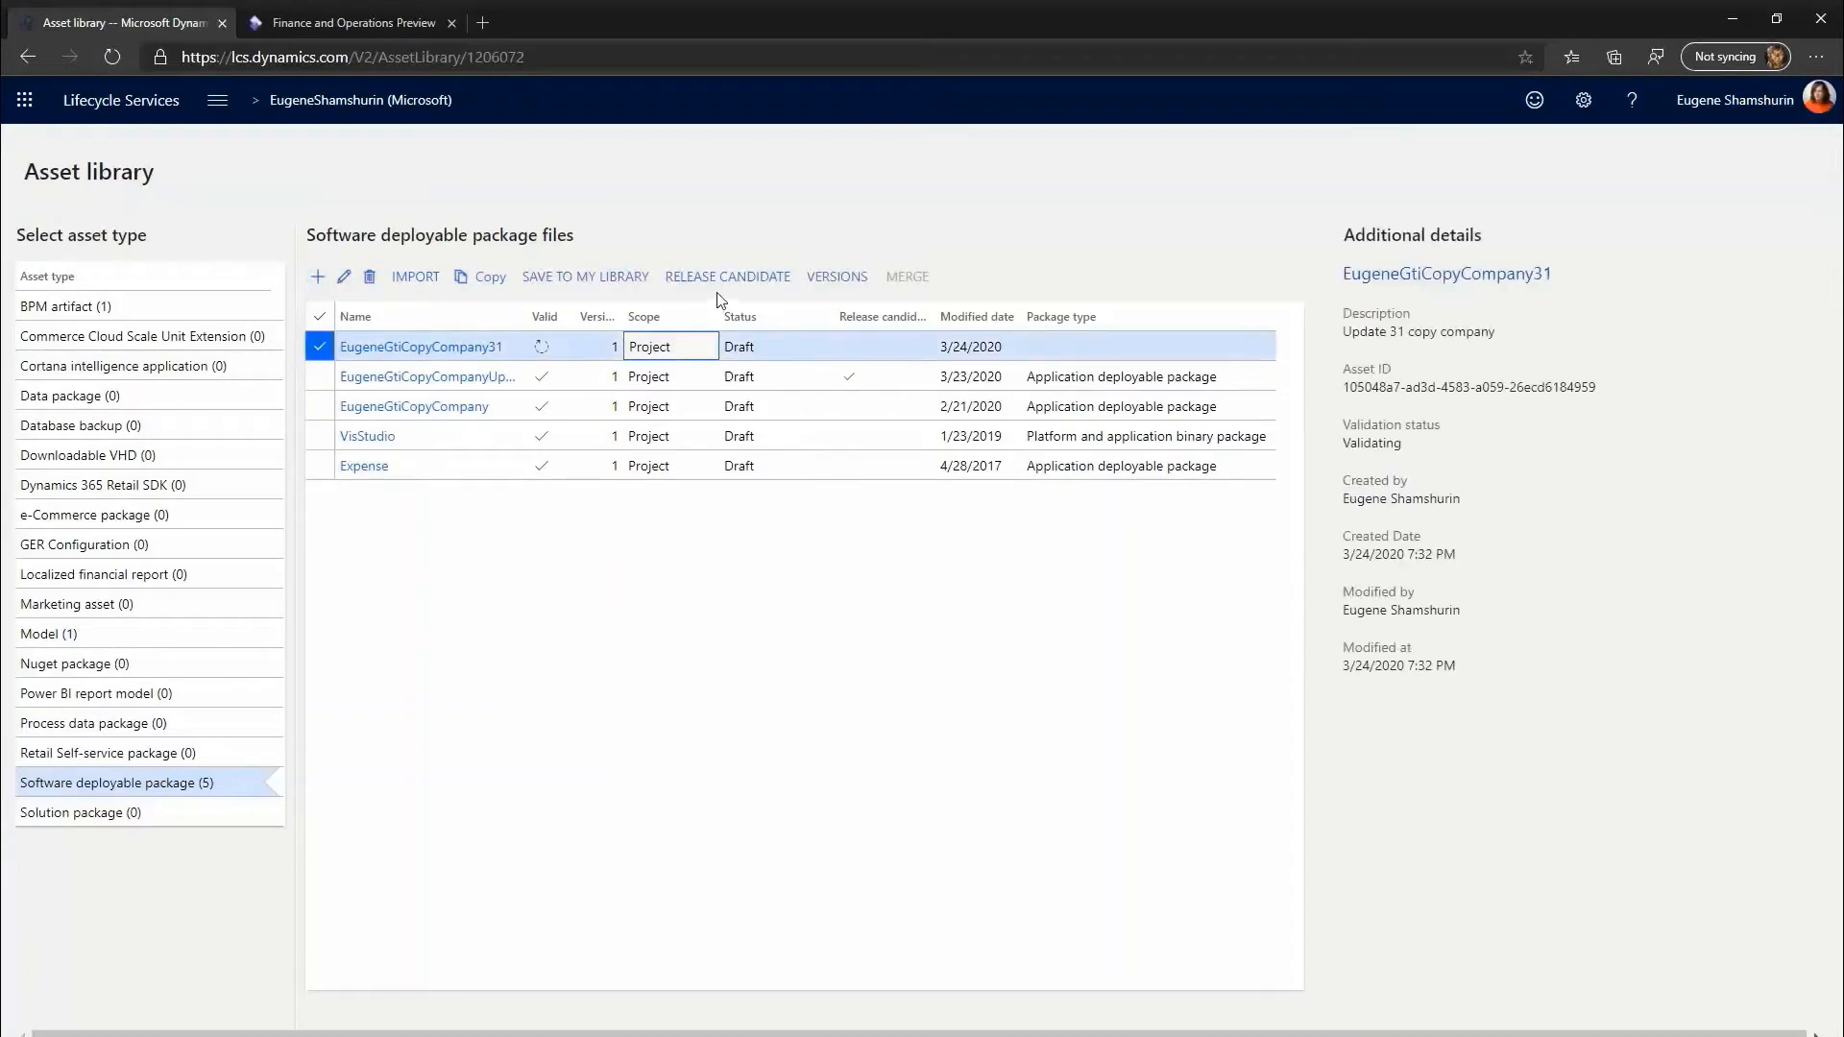
{"action": "left_click", "coordinate": [584, 278]}
{"action": "left_click", "coordinate": [1218, 550]}
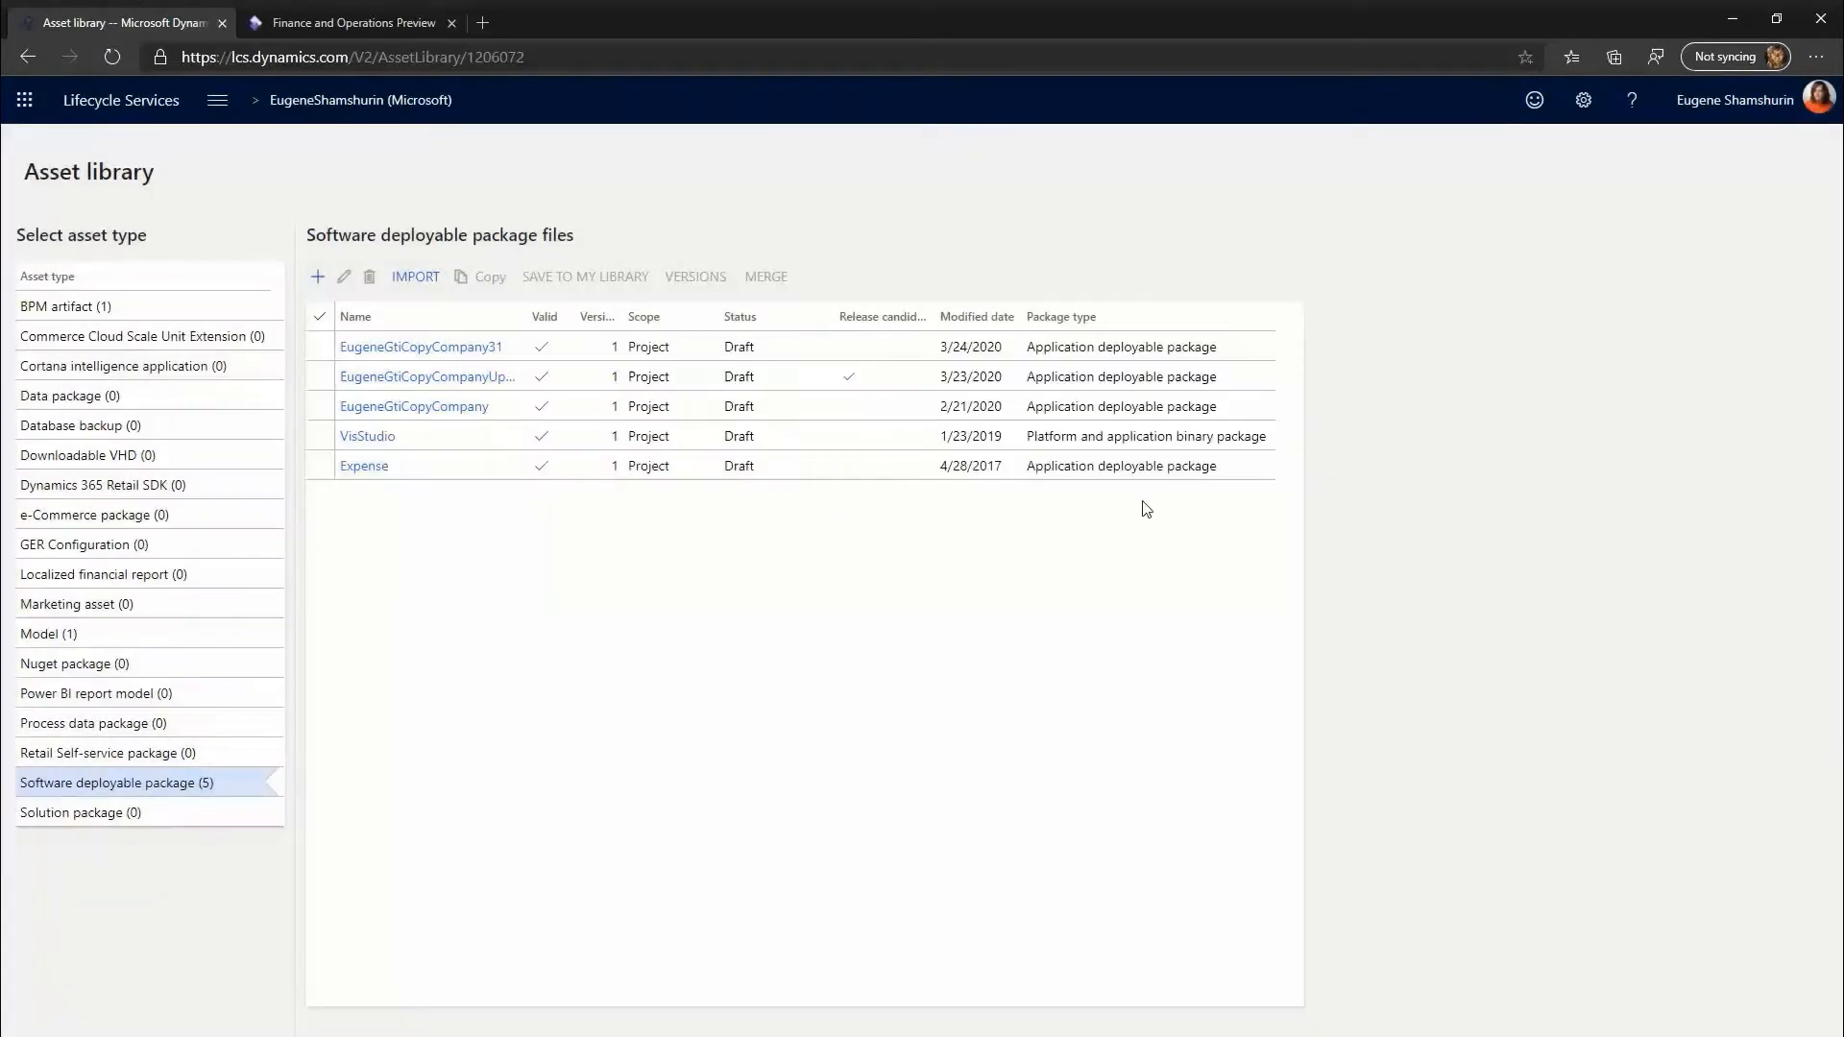
- Mark the validated EugeneGtiCopyCompany31 package as a release candidate in the project's asset library
{"action": "left_click", "coordinate": [646, 345]}
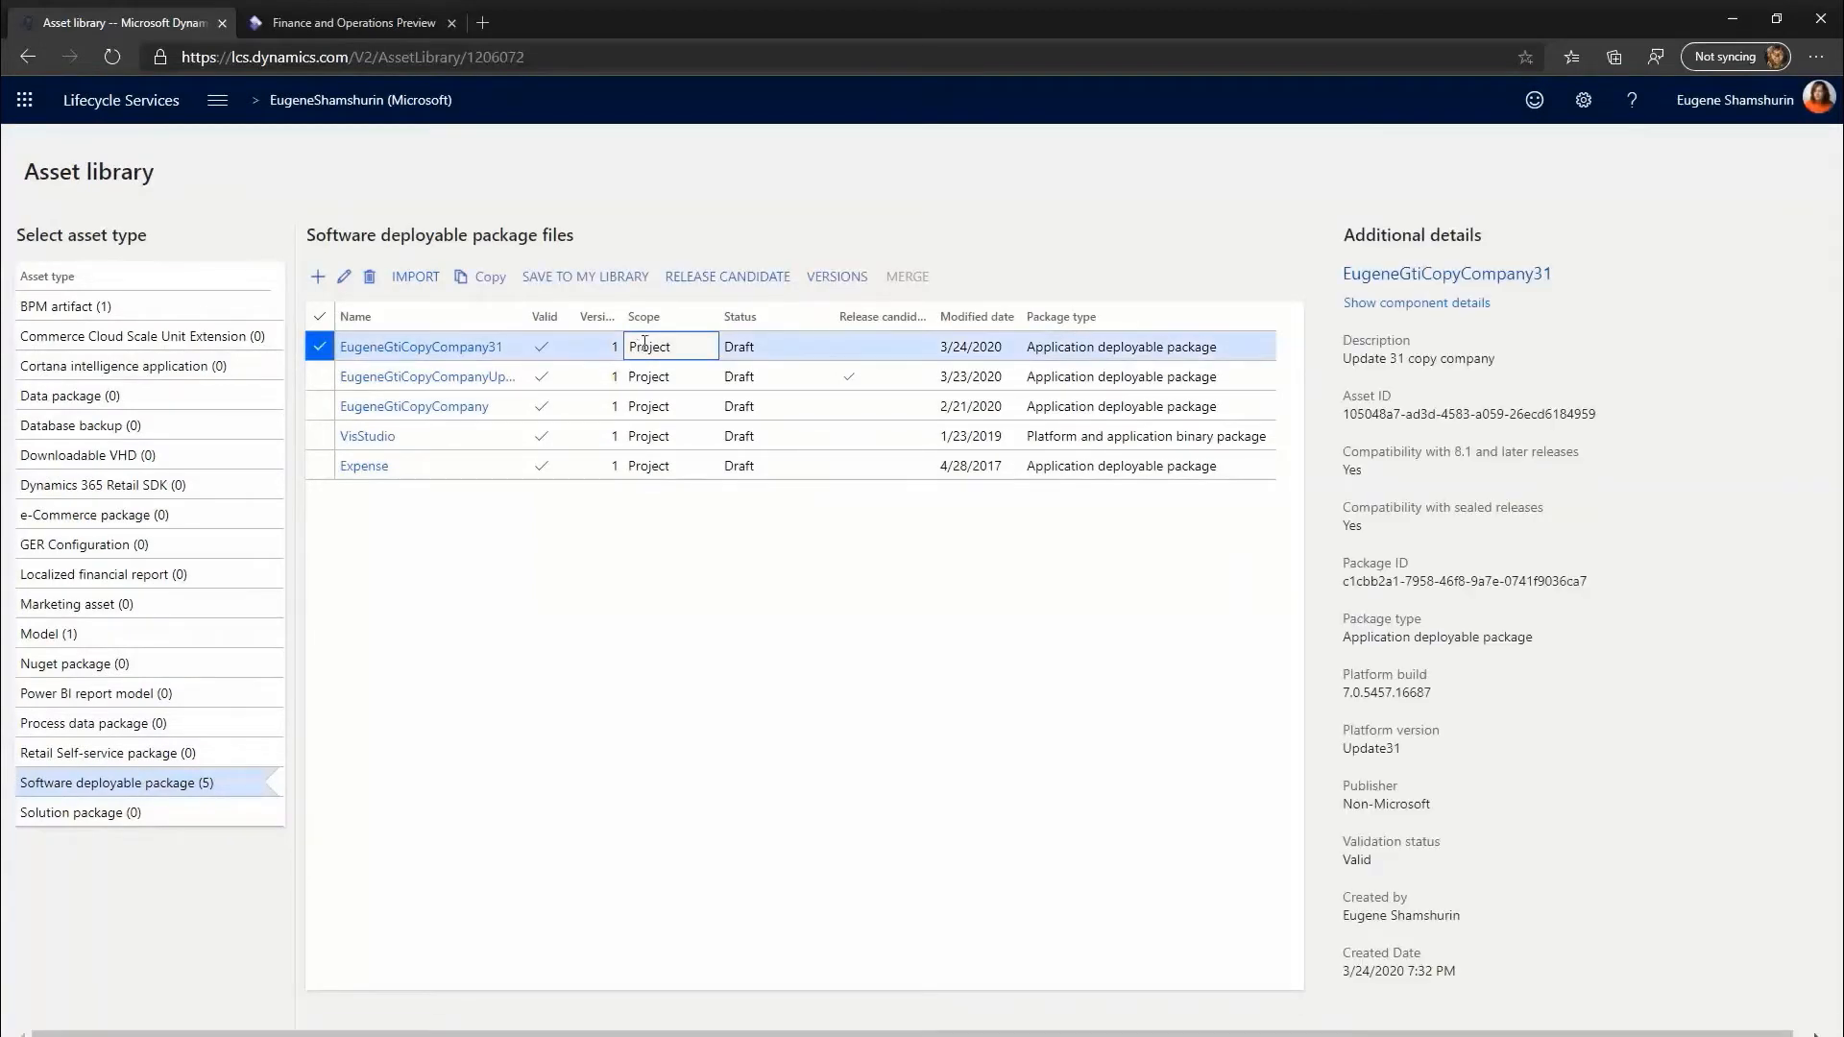
{"action": "left_click", "coordinate": [688, 281]}
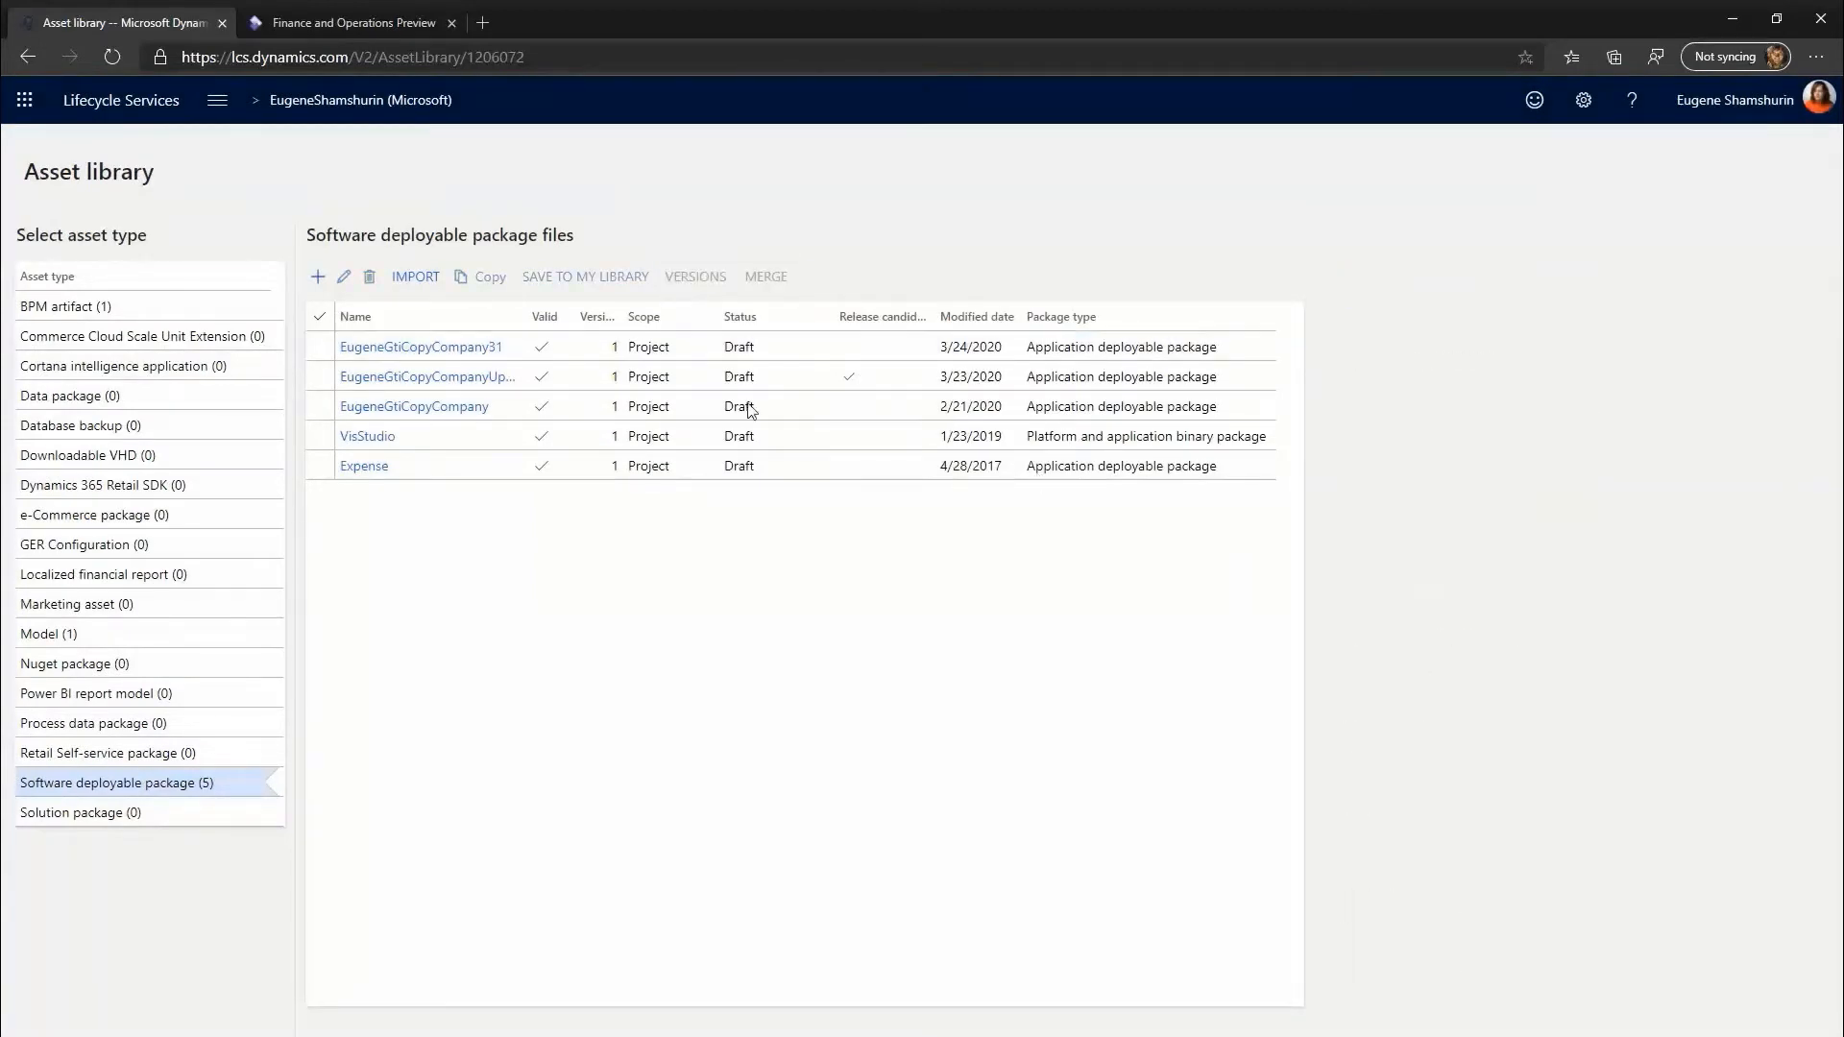
{"action": "left_click", "coordinate": [640, 346]}
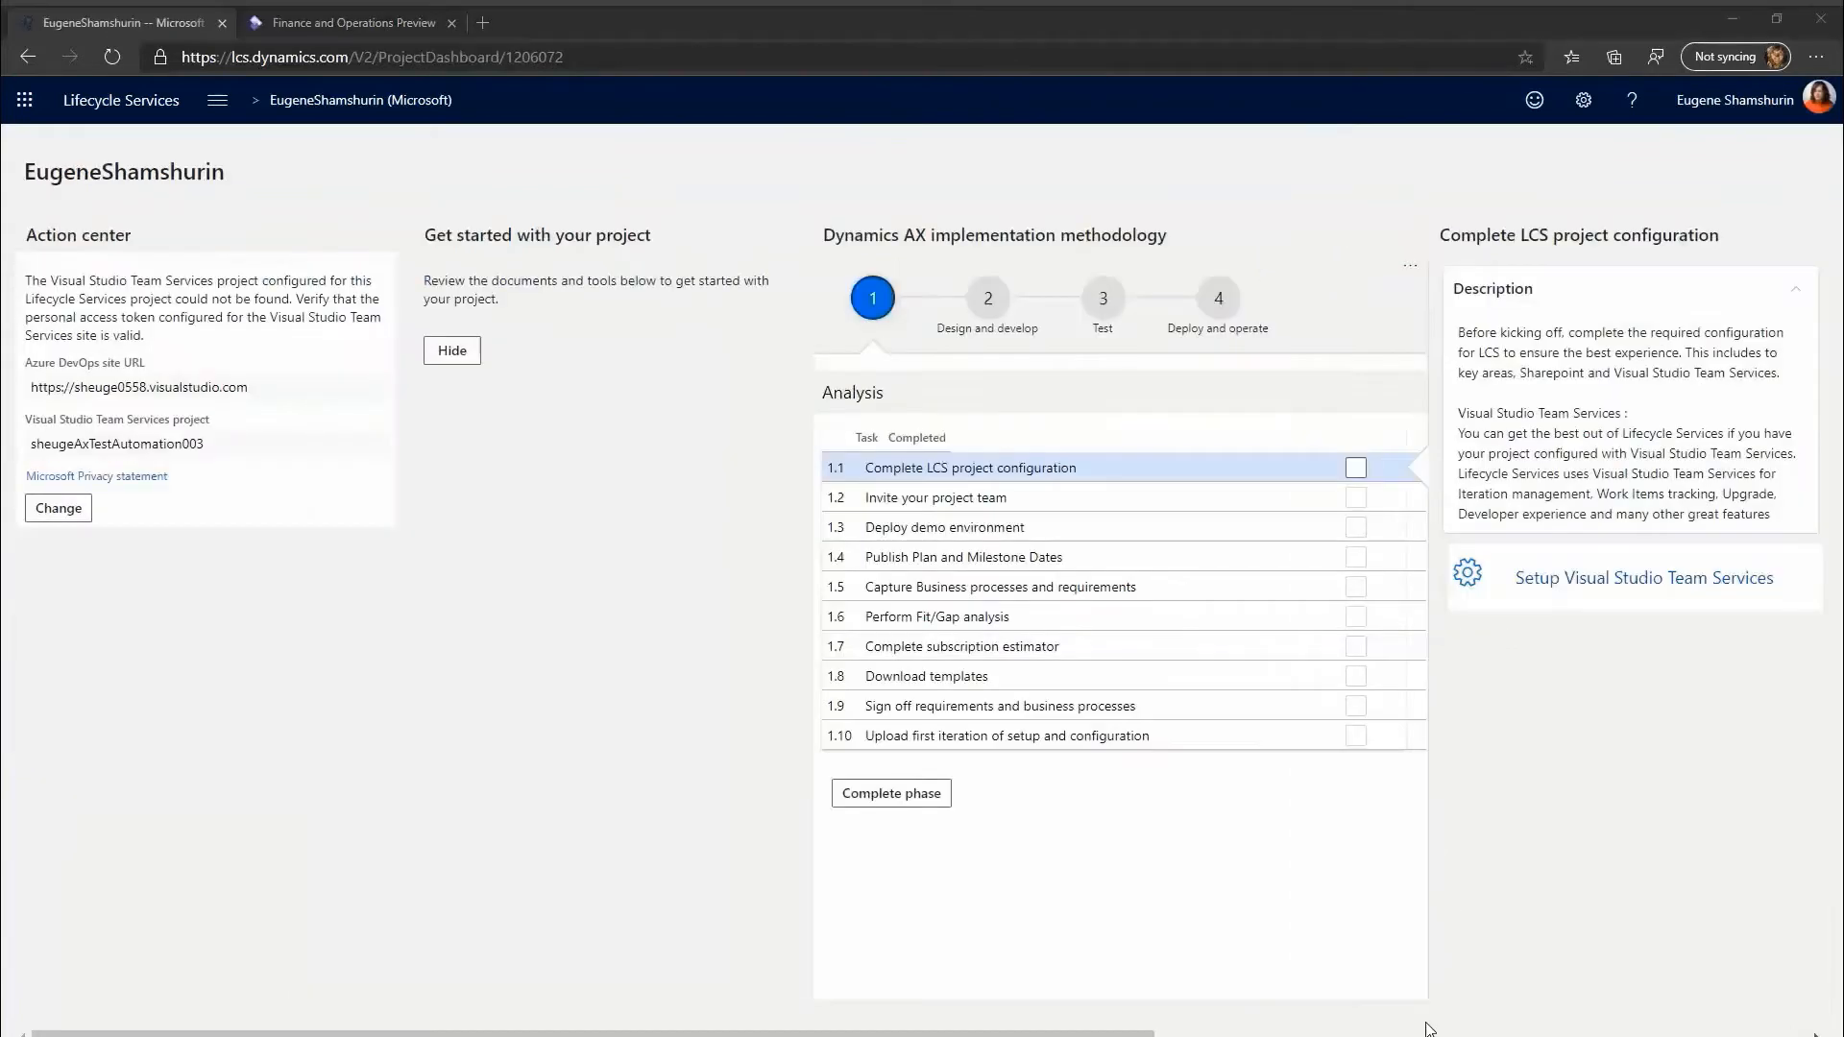
- Open the EugeneGti31u2u environment from the project dashboard and apply the EugeneGtiCopyCompany31 deployable package to it
{"action": "left_click", "coordinate": [1364, 1035]}
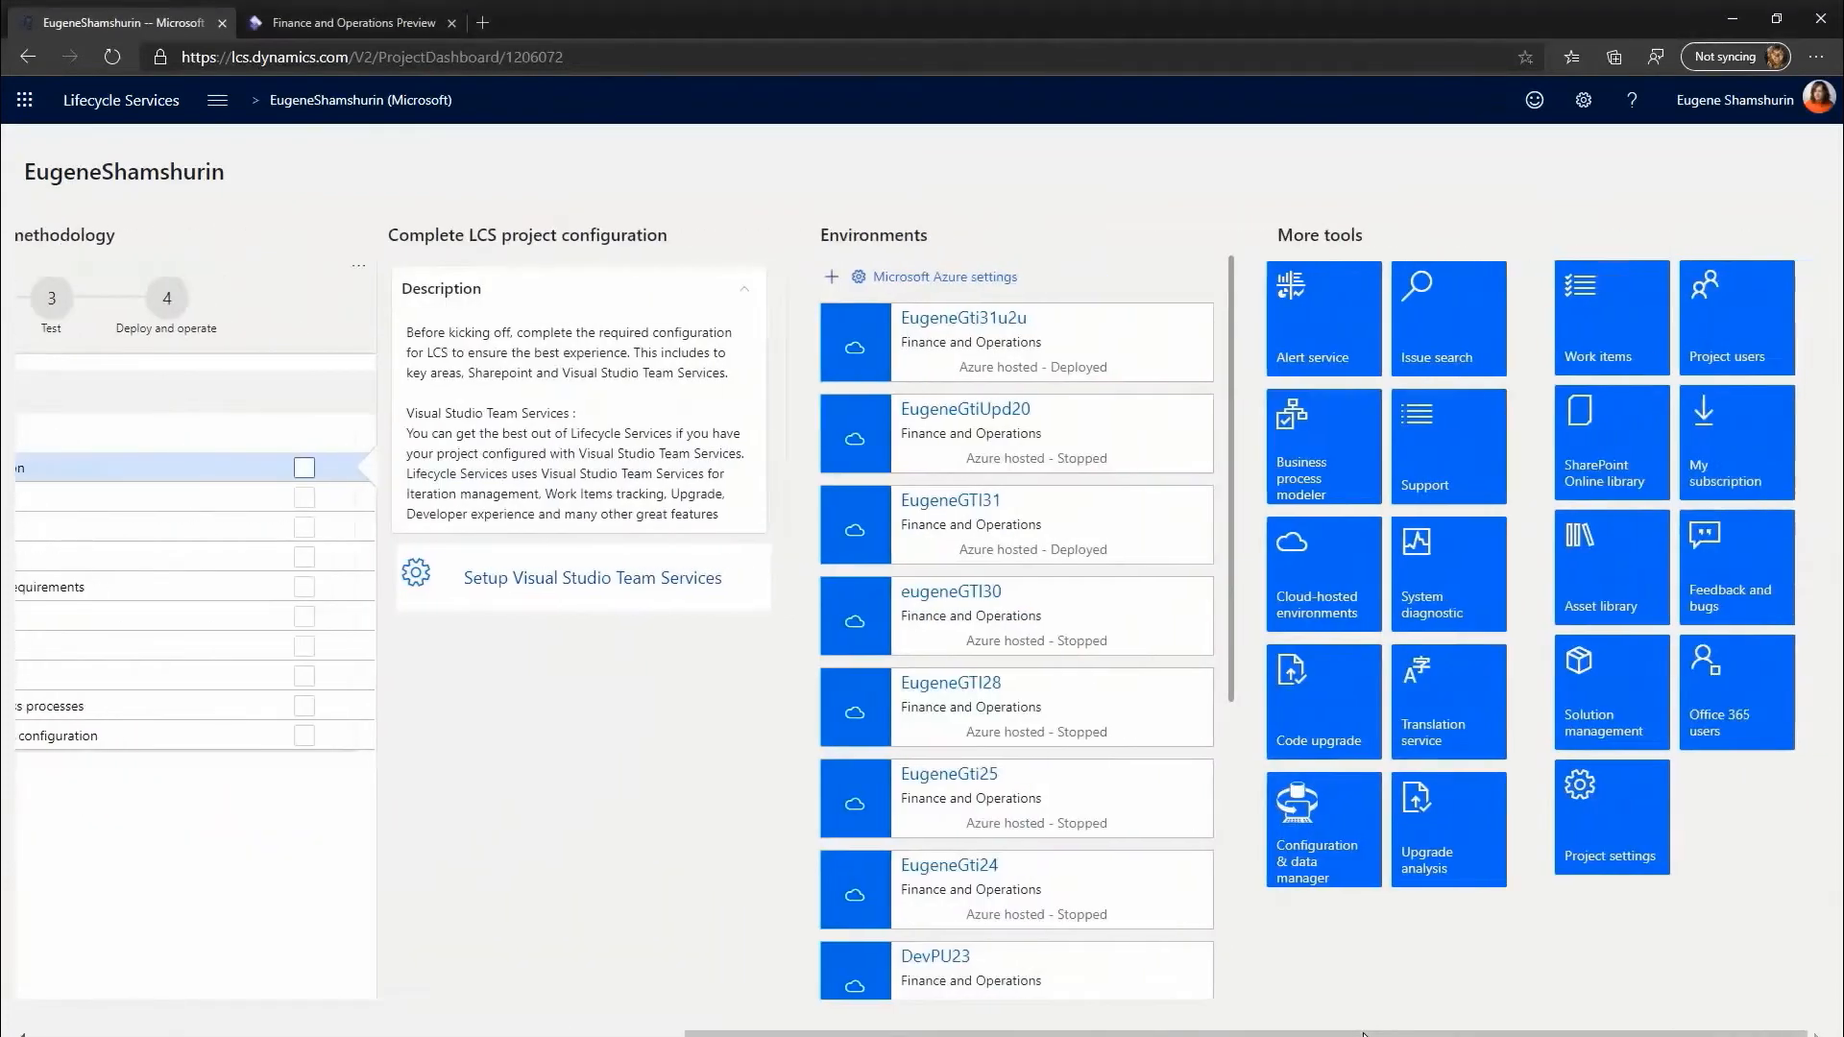
{"action": "left_click", "coordinate": [1002, 320]}
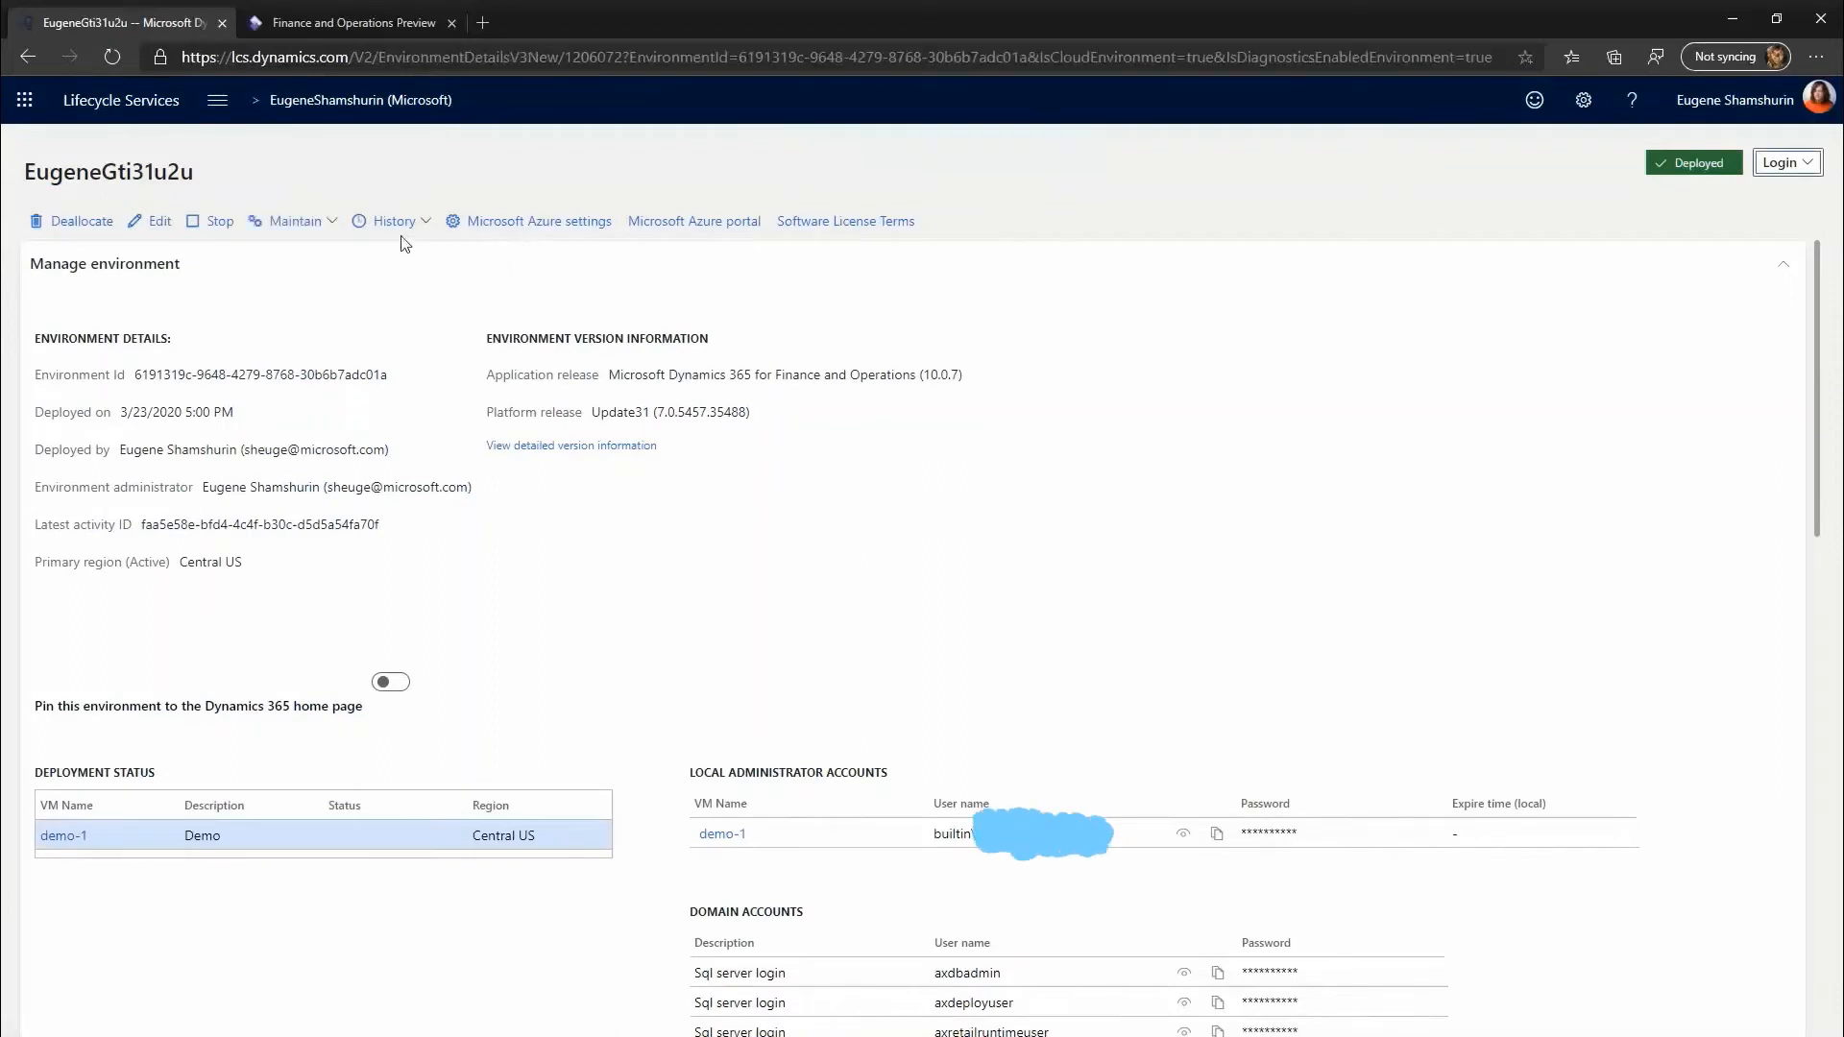
{"action": "left_click", "coordinate": [332, 222]}
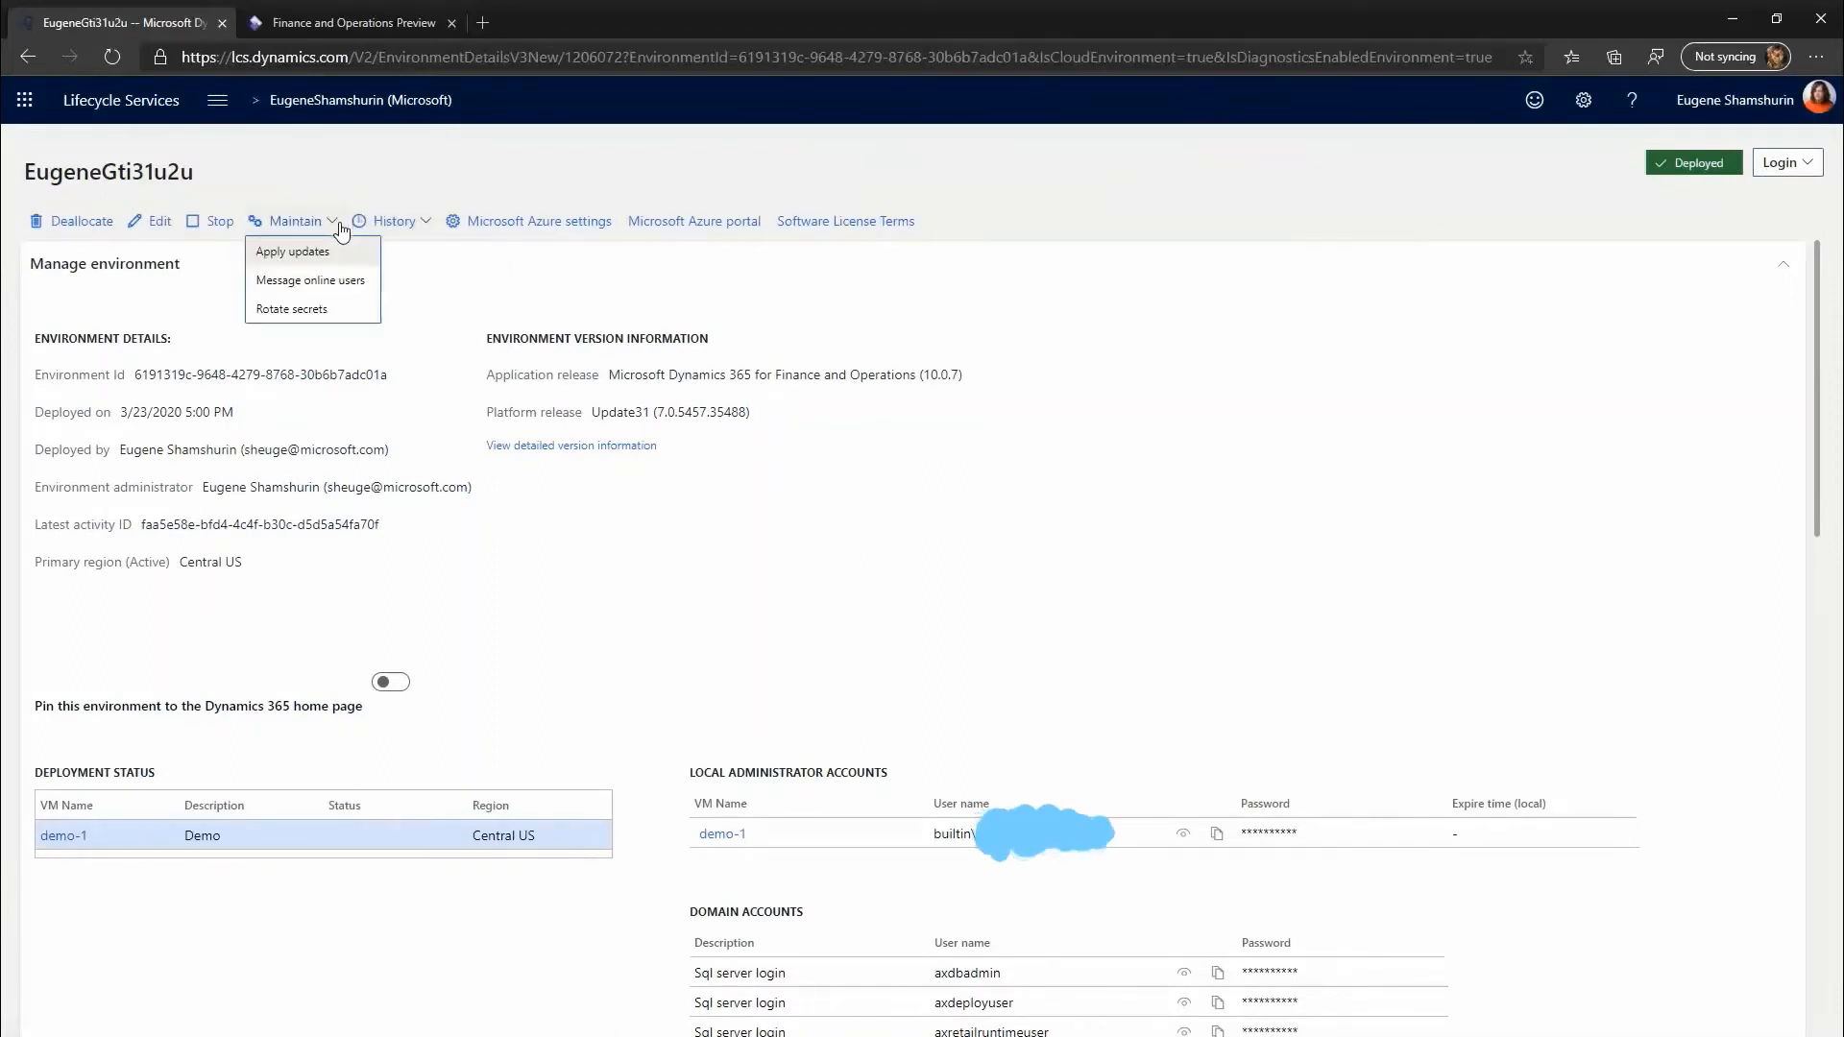
{"action": "left_click", "coordinate": [333, 255]}
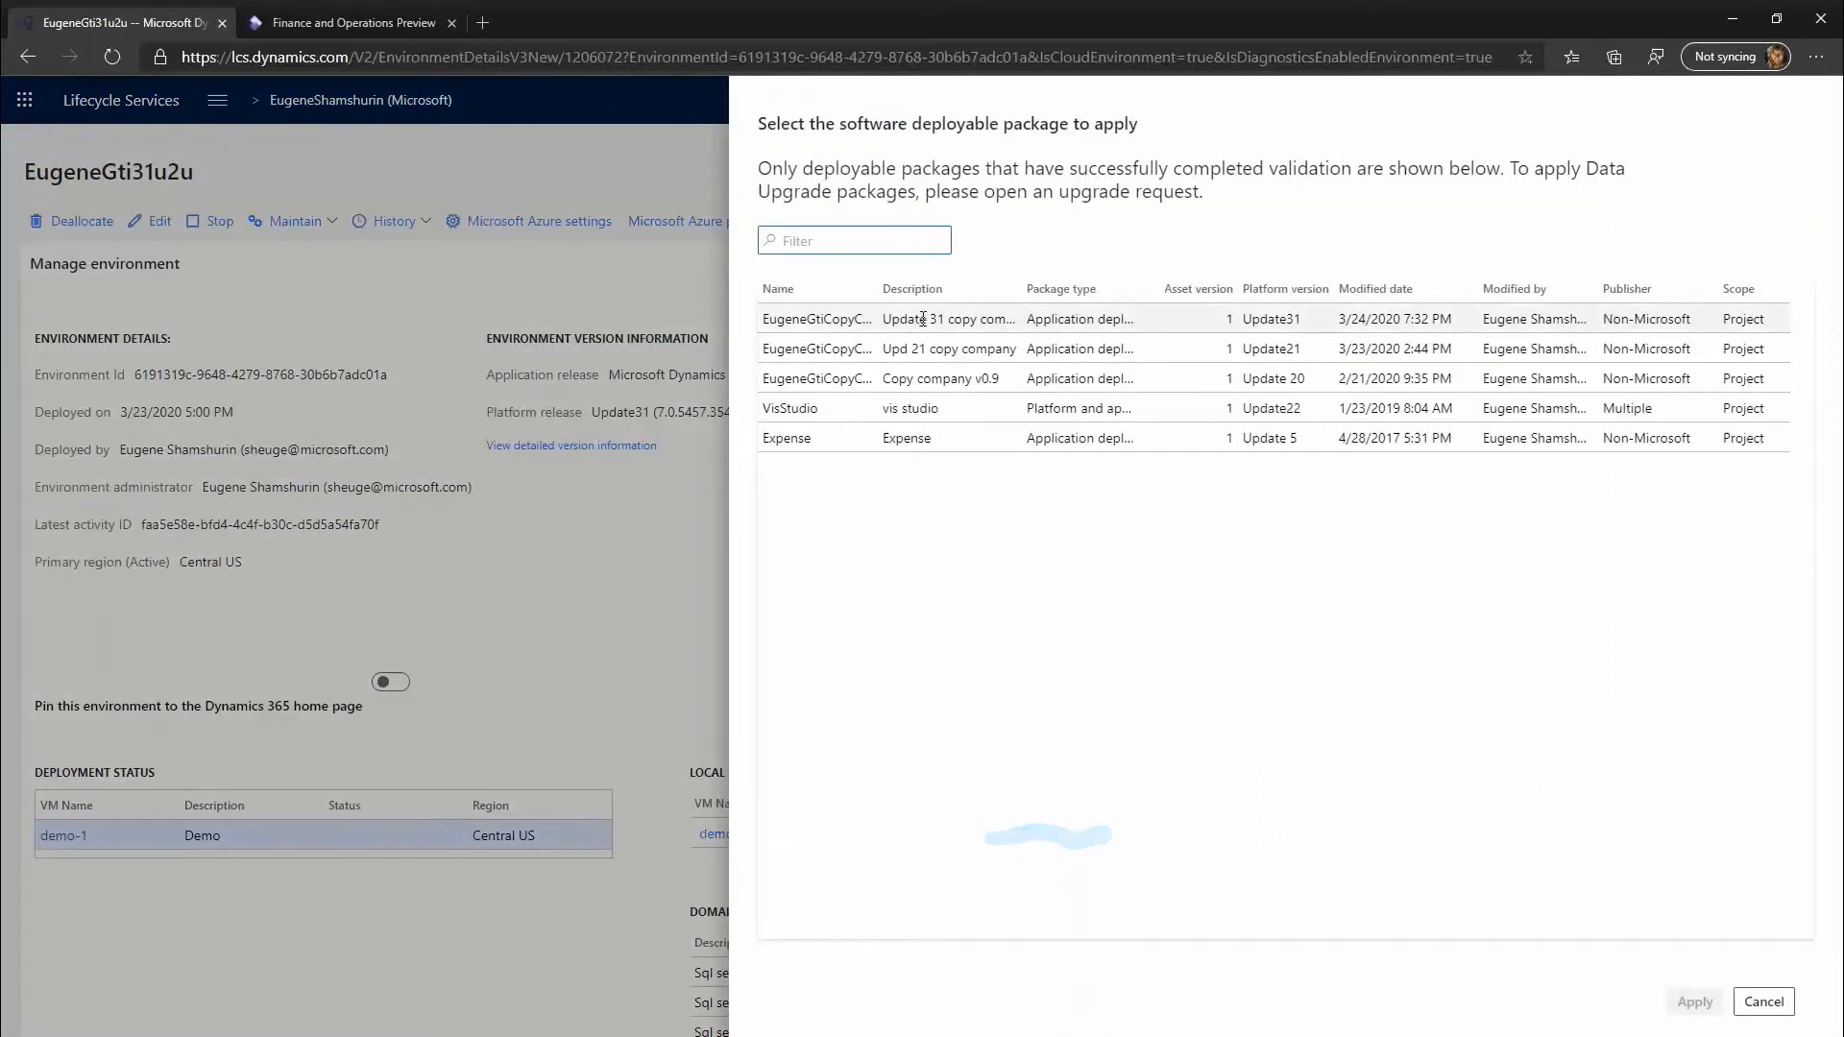
{"action": "left_click", "coordinate": [922, 319]}
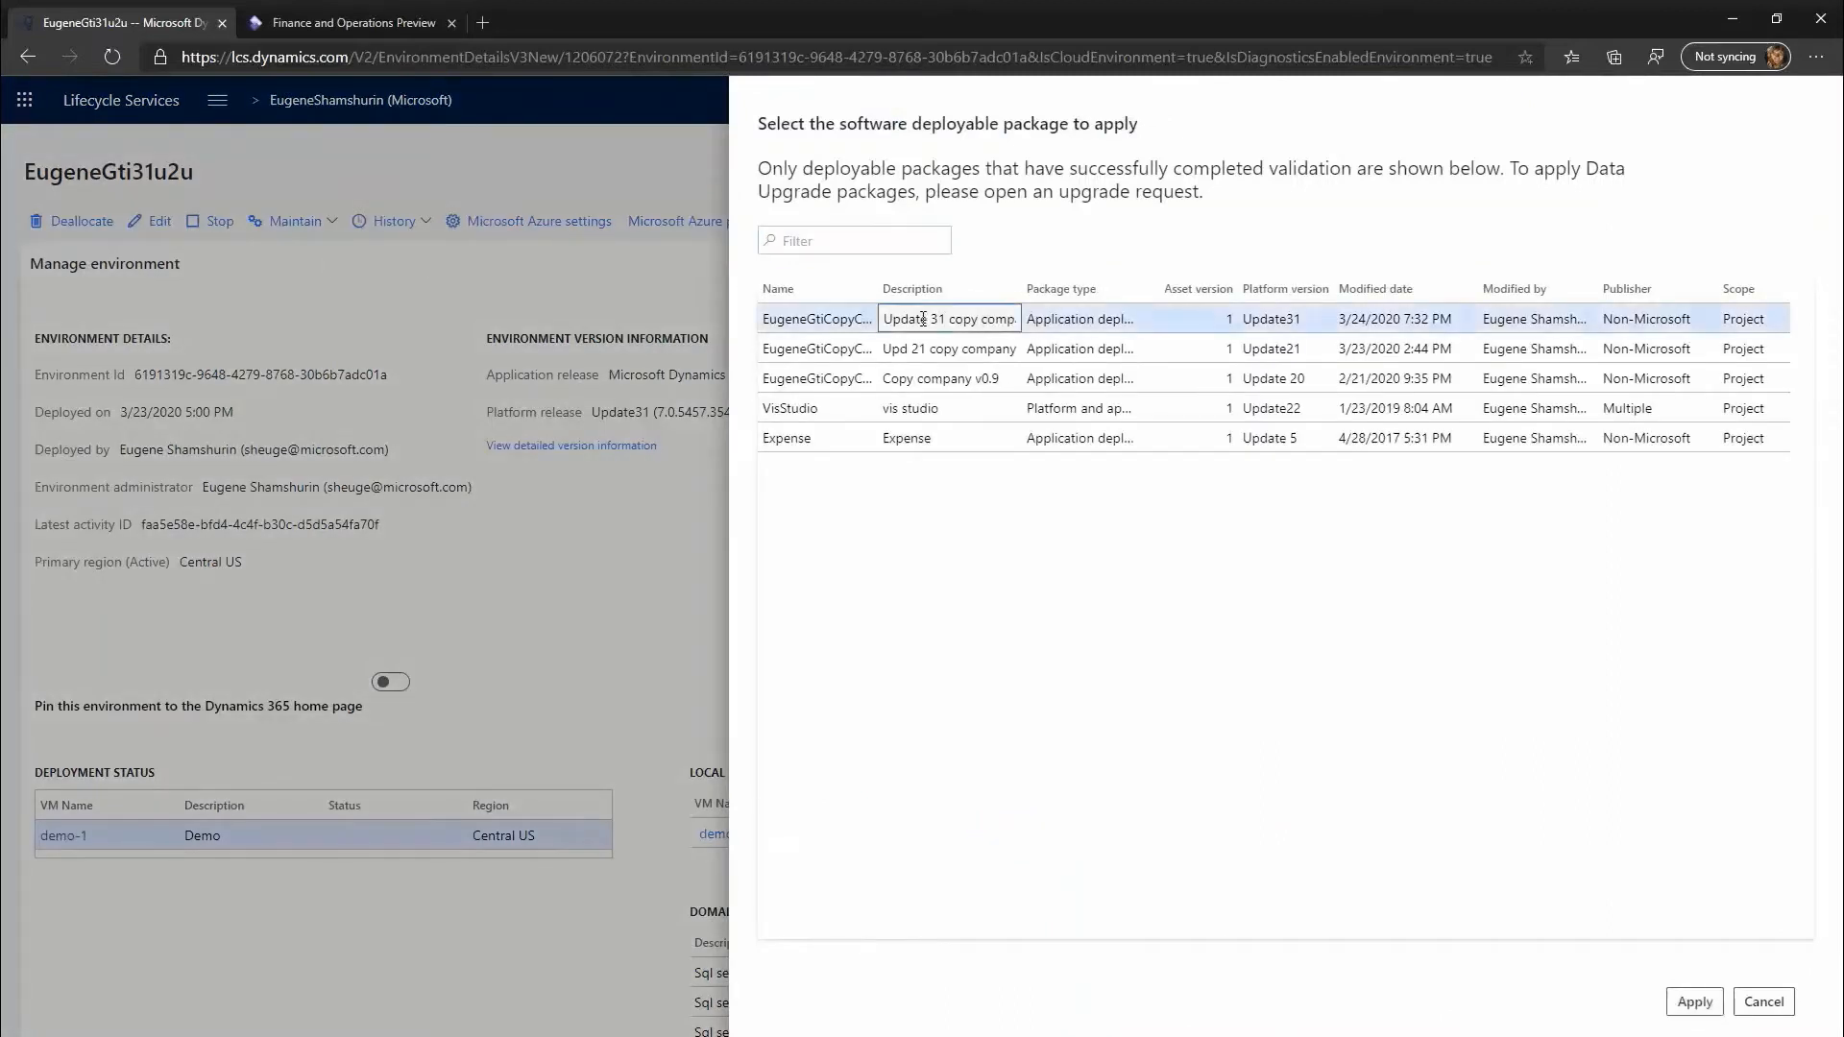
{"action": "left_click", "coordinate": [1696, 1002]}
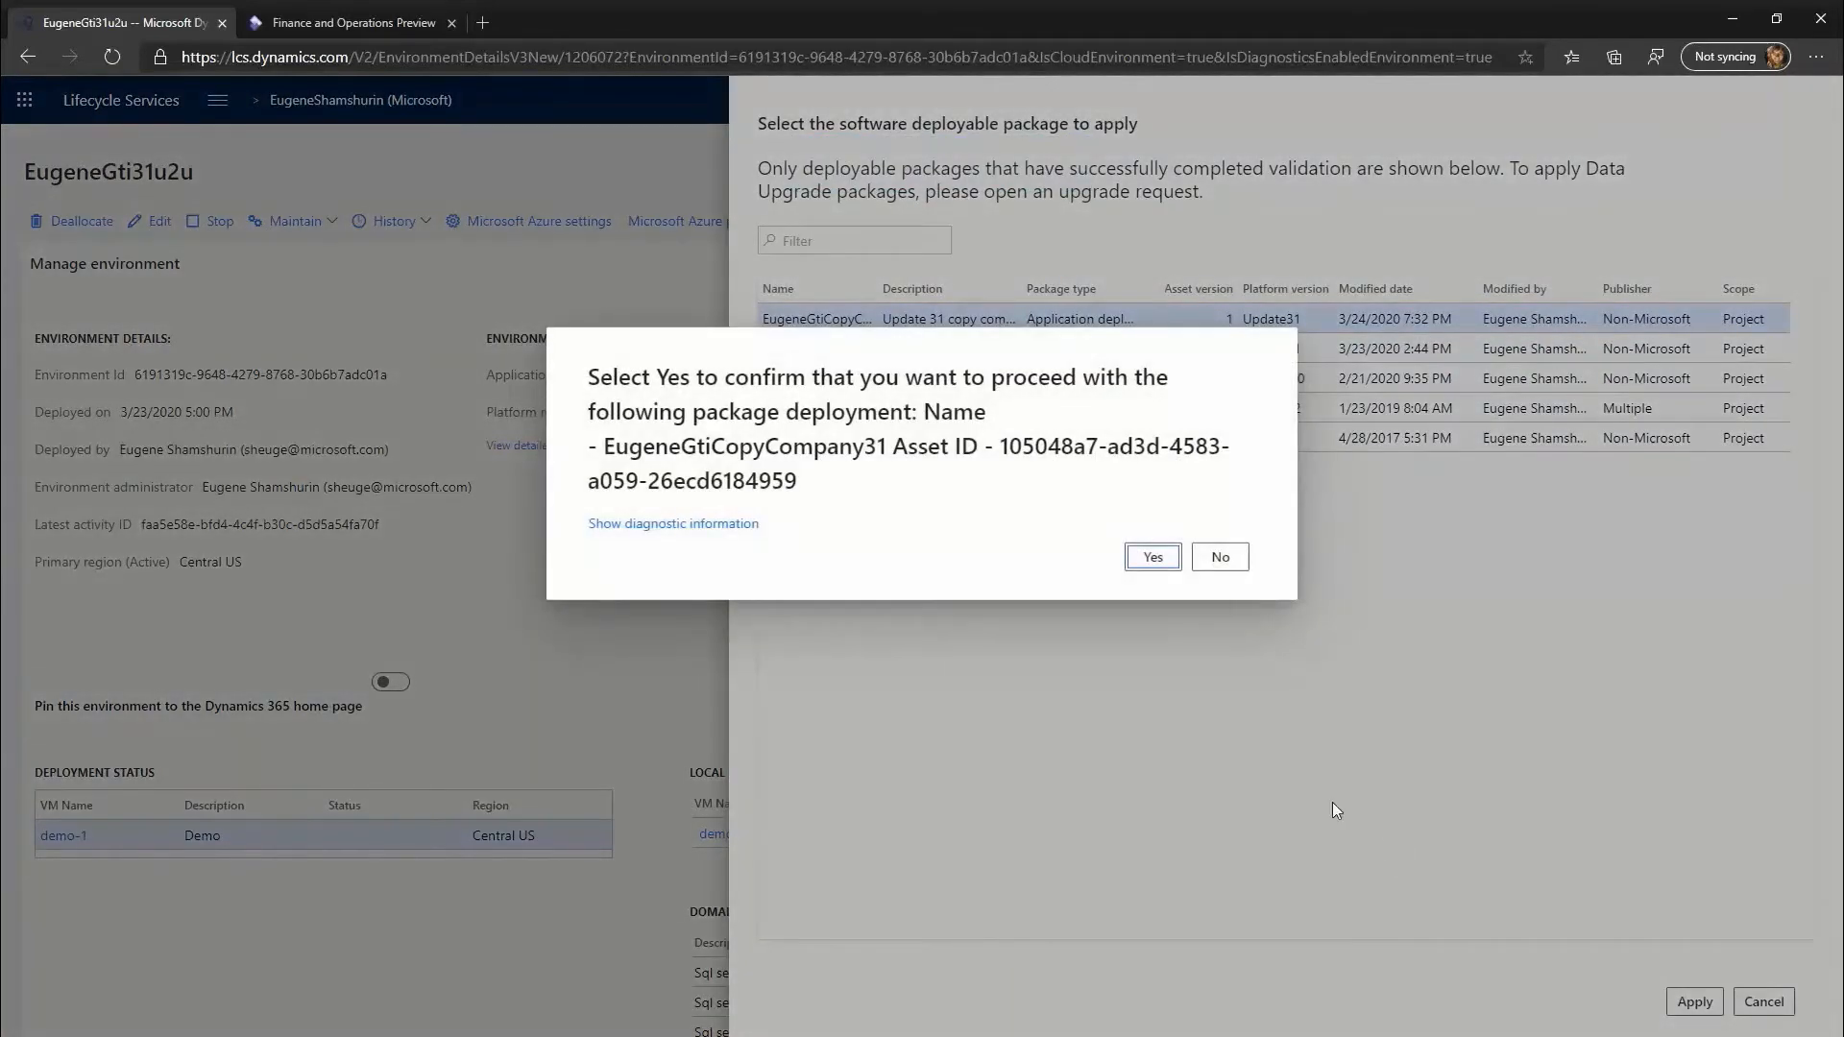
{"action": "left_click", "coordinate": [1151, 557]}
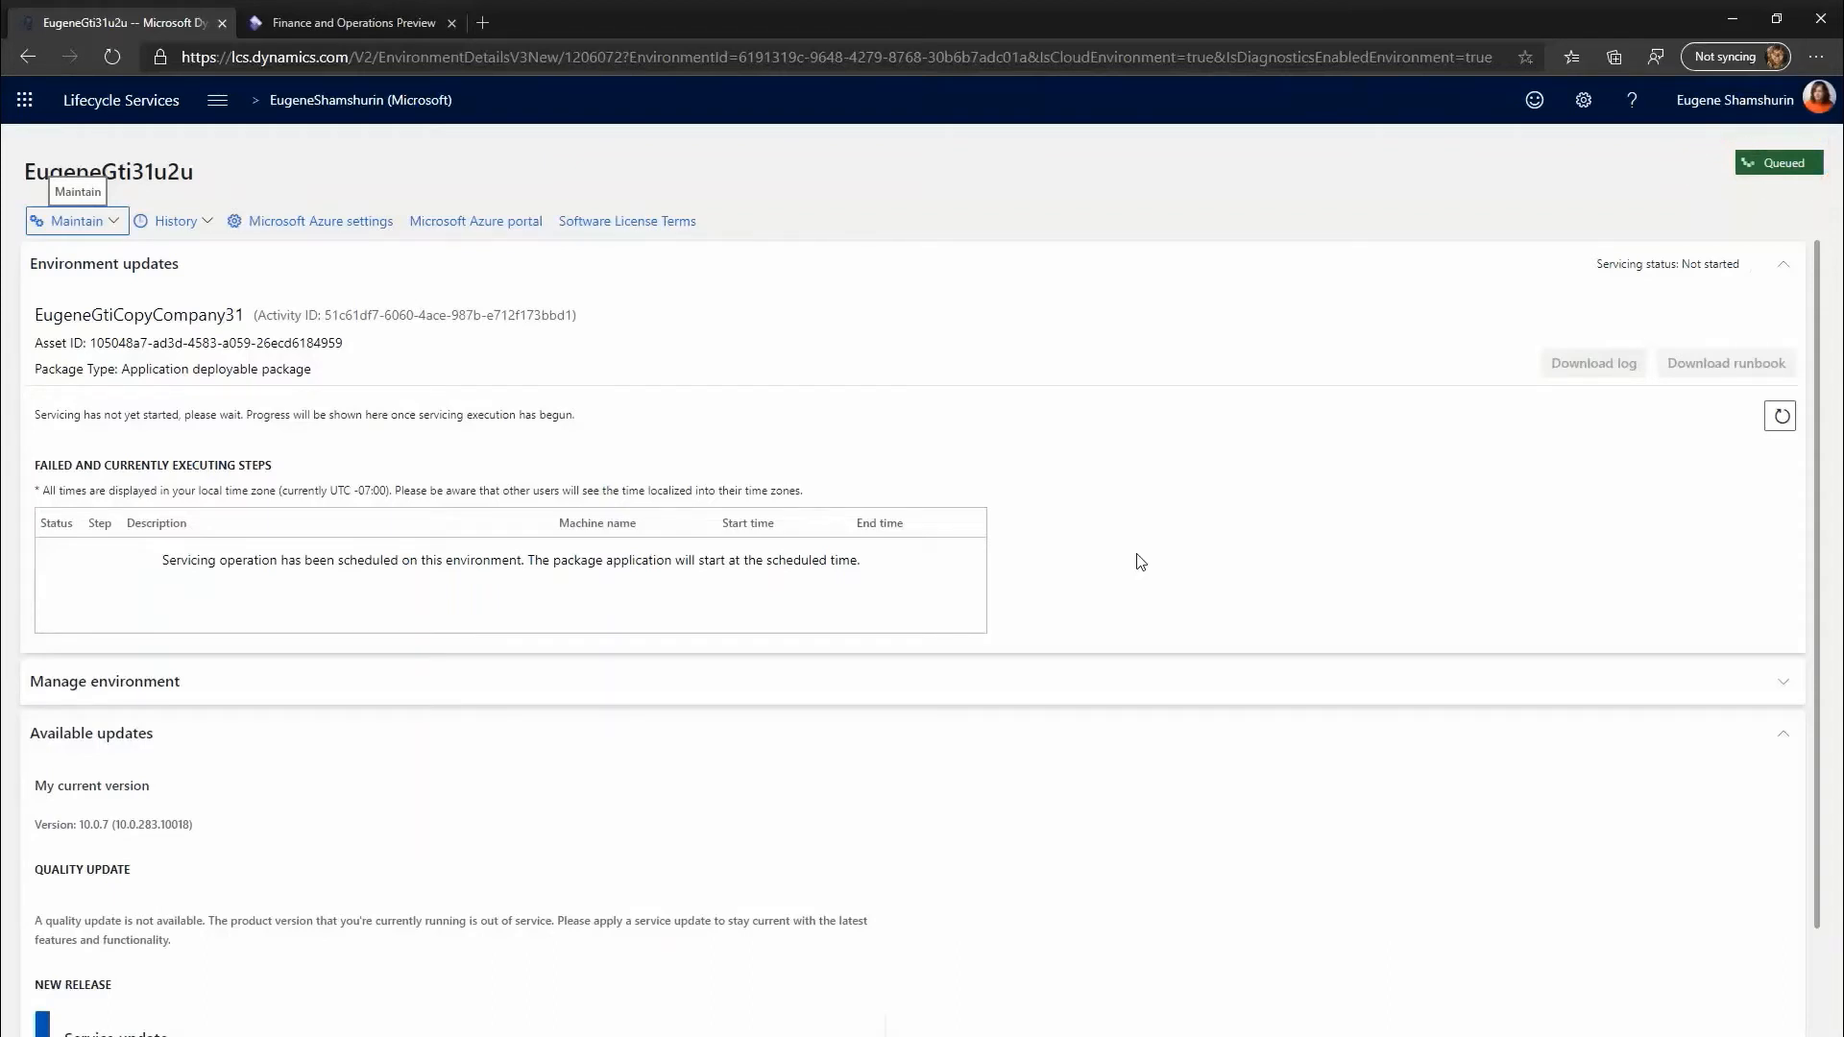
- Refresh the environment update status repeatedly and examine the servicing progress of the EugeneGtiCopyCompany31 package
{"action": "left_click", "coordinate": [1782, 424]}
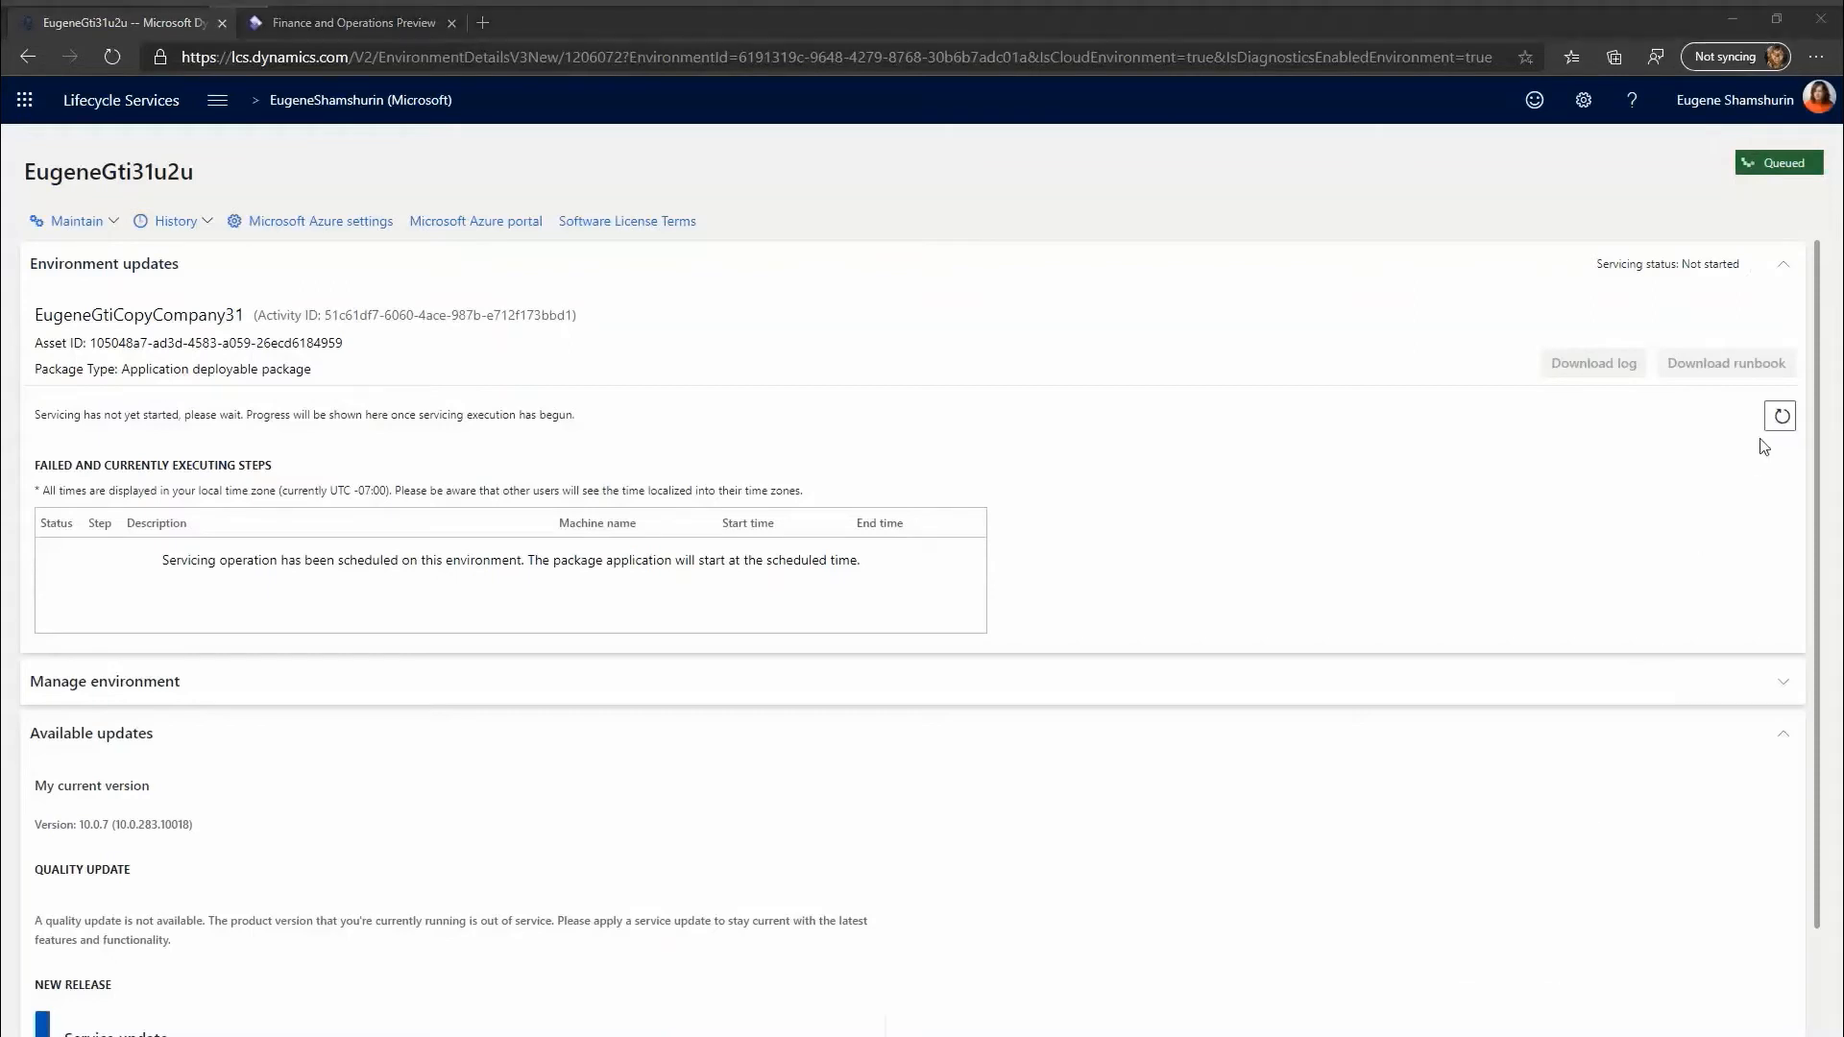
{"action": "left_click", "coordinate": [1780, 426]}
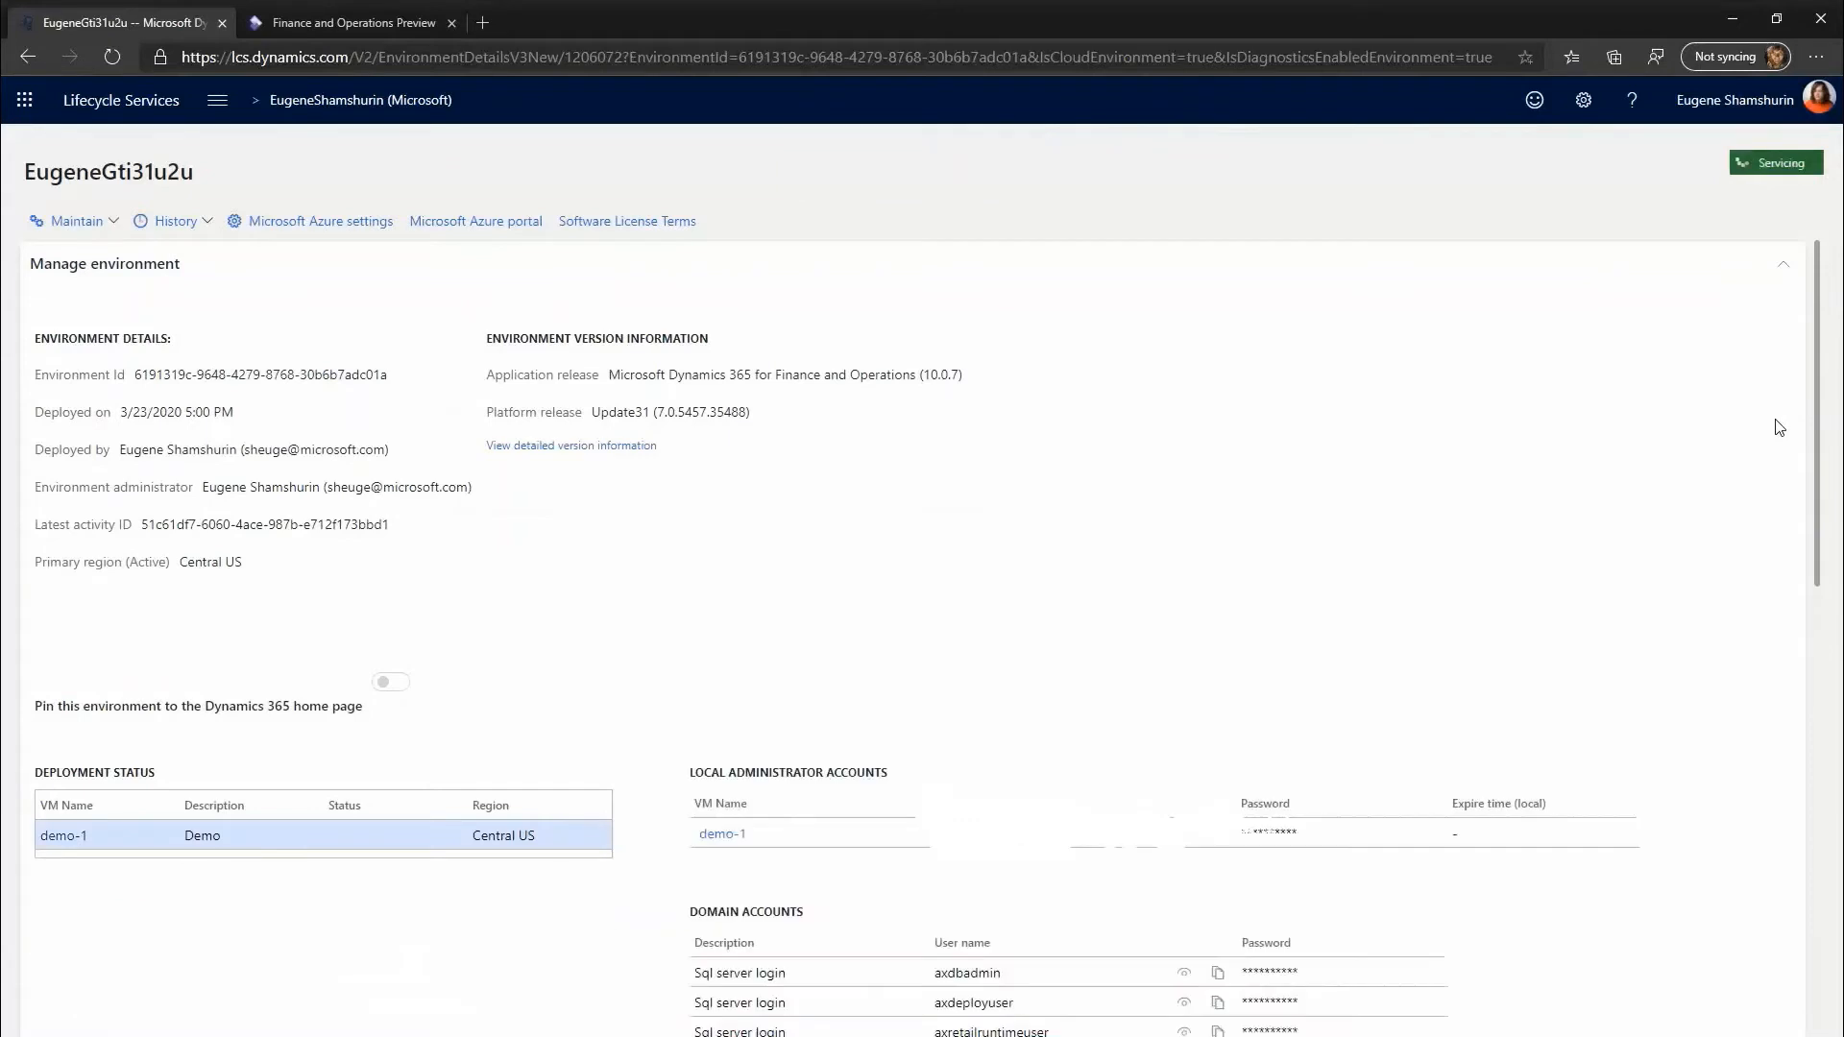
{"action": "left_click", "coordinate": [1762, 165]}
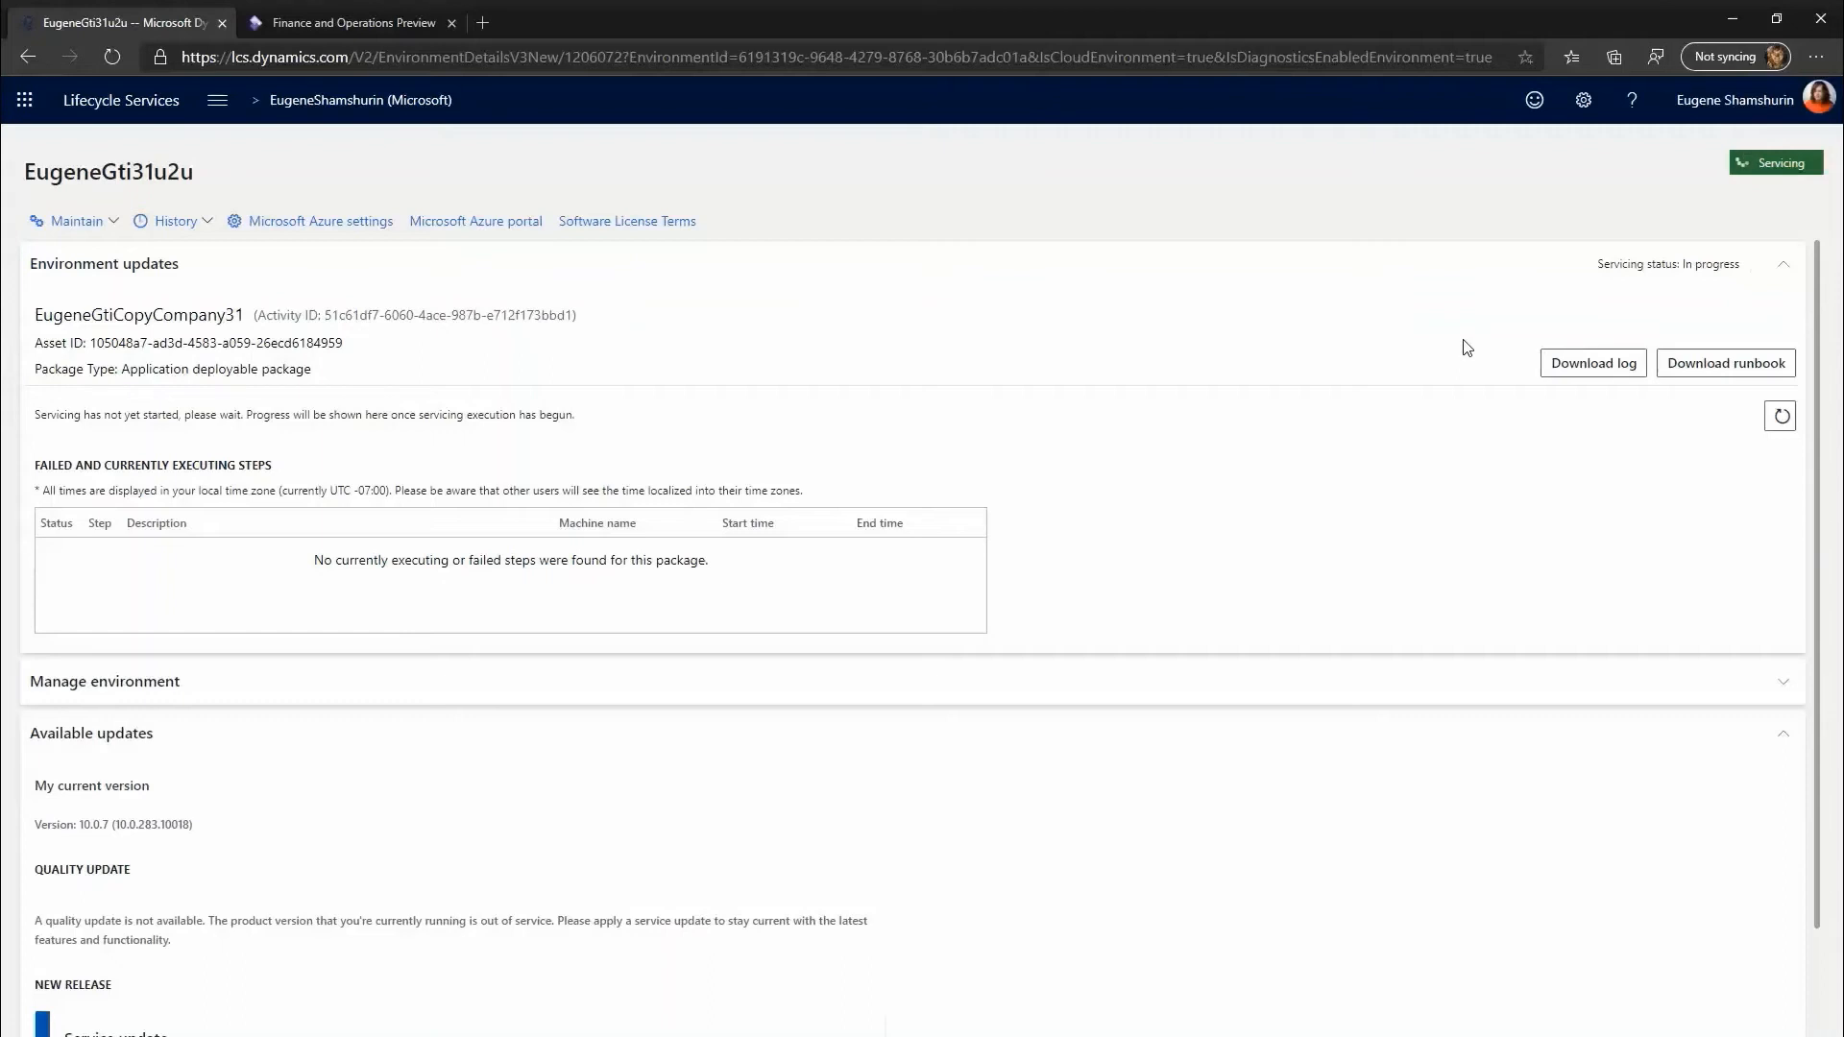
{"action": "left_click", "coordinate": [1779, 423]}
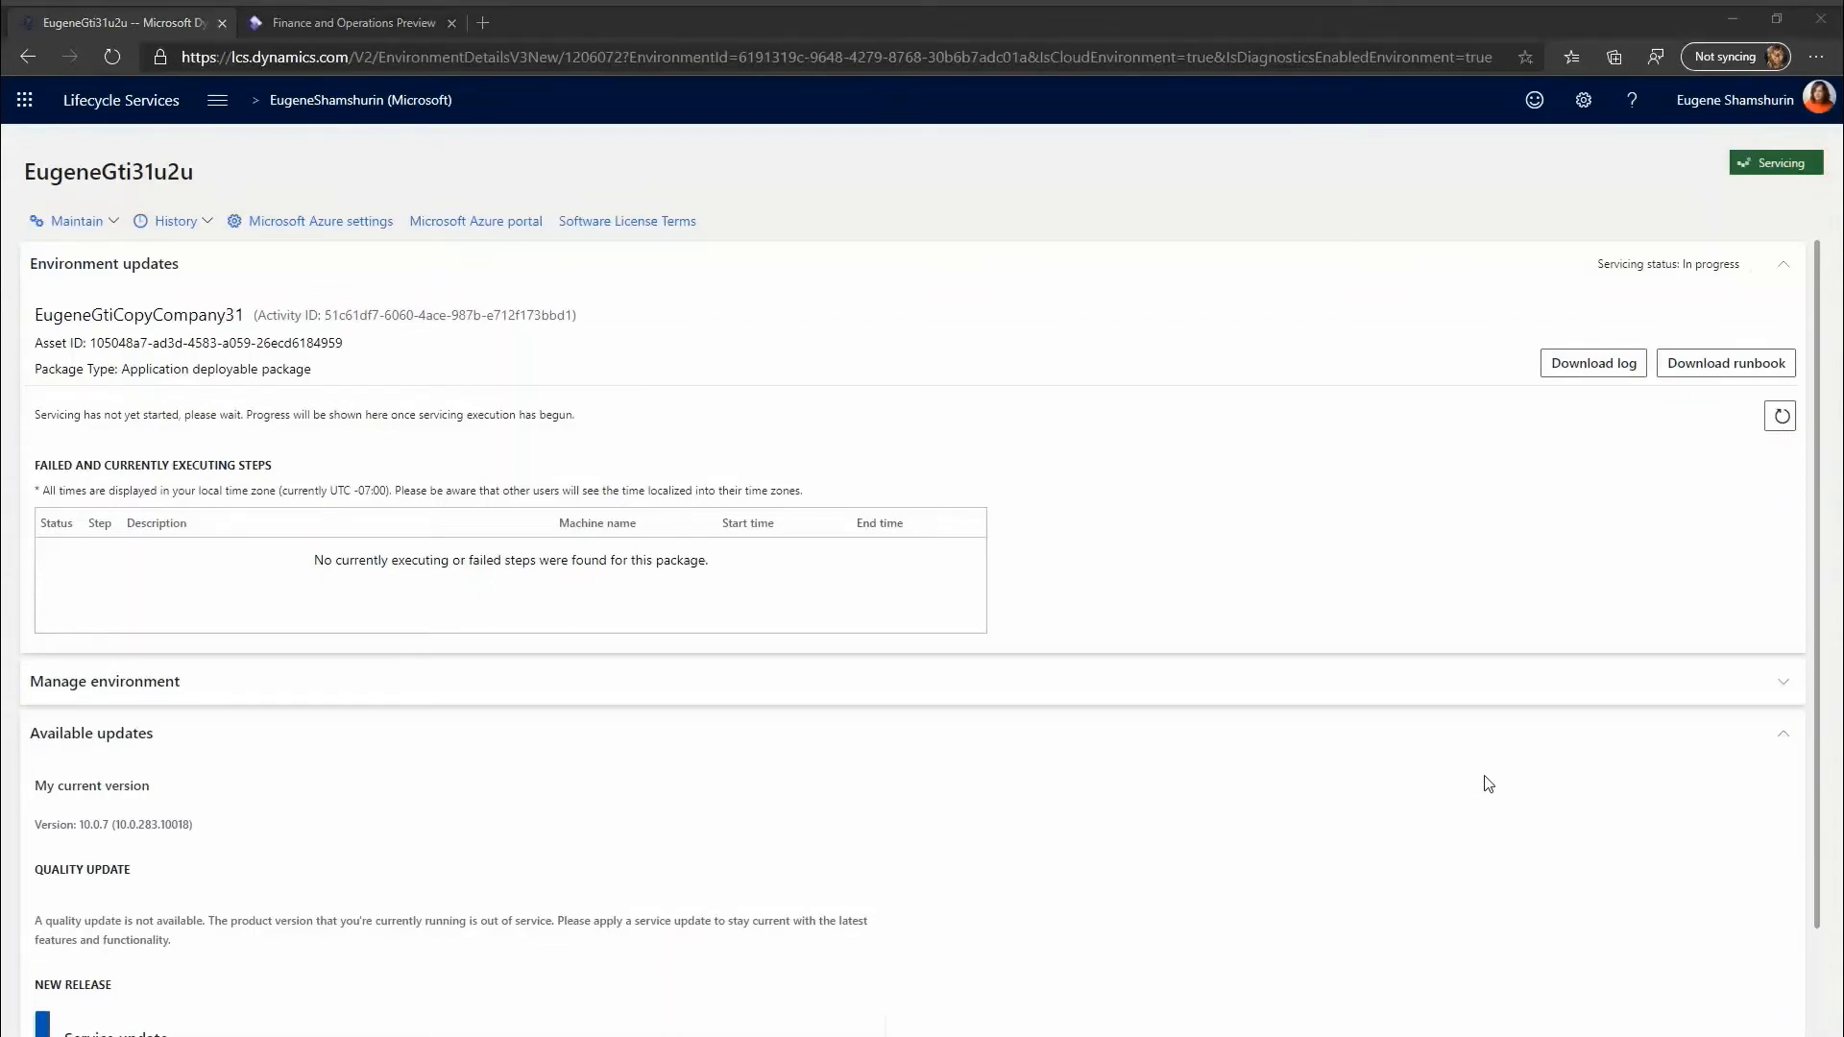
{"action": "left_click", "coordinate": [1775, 422]}
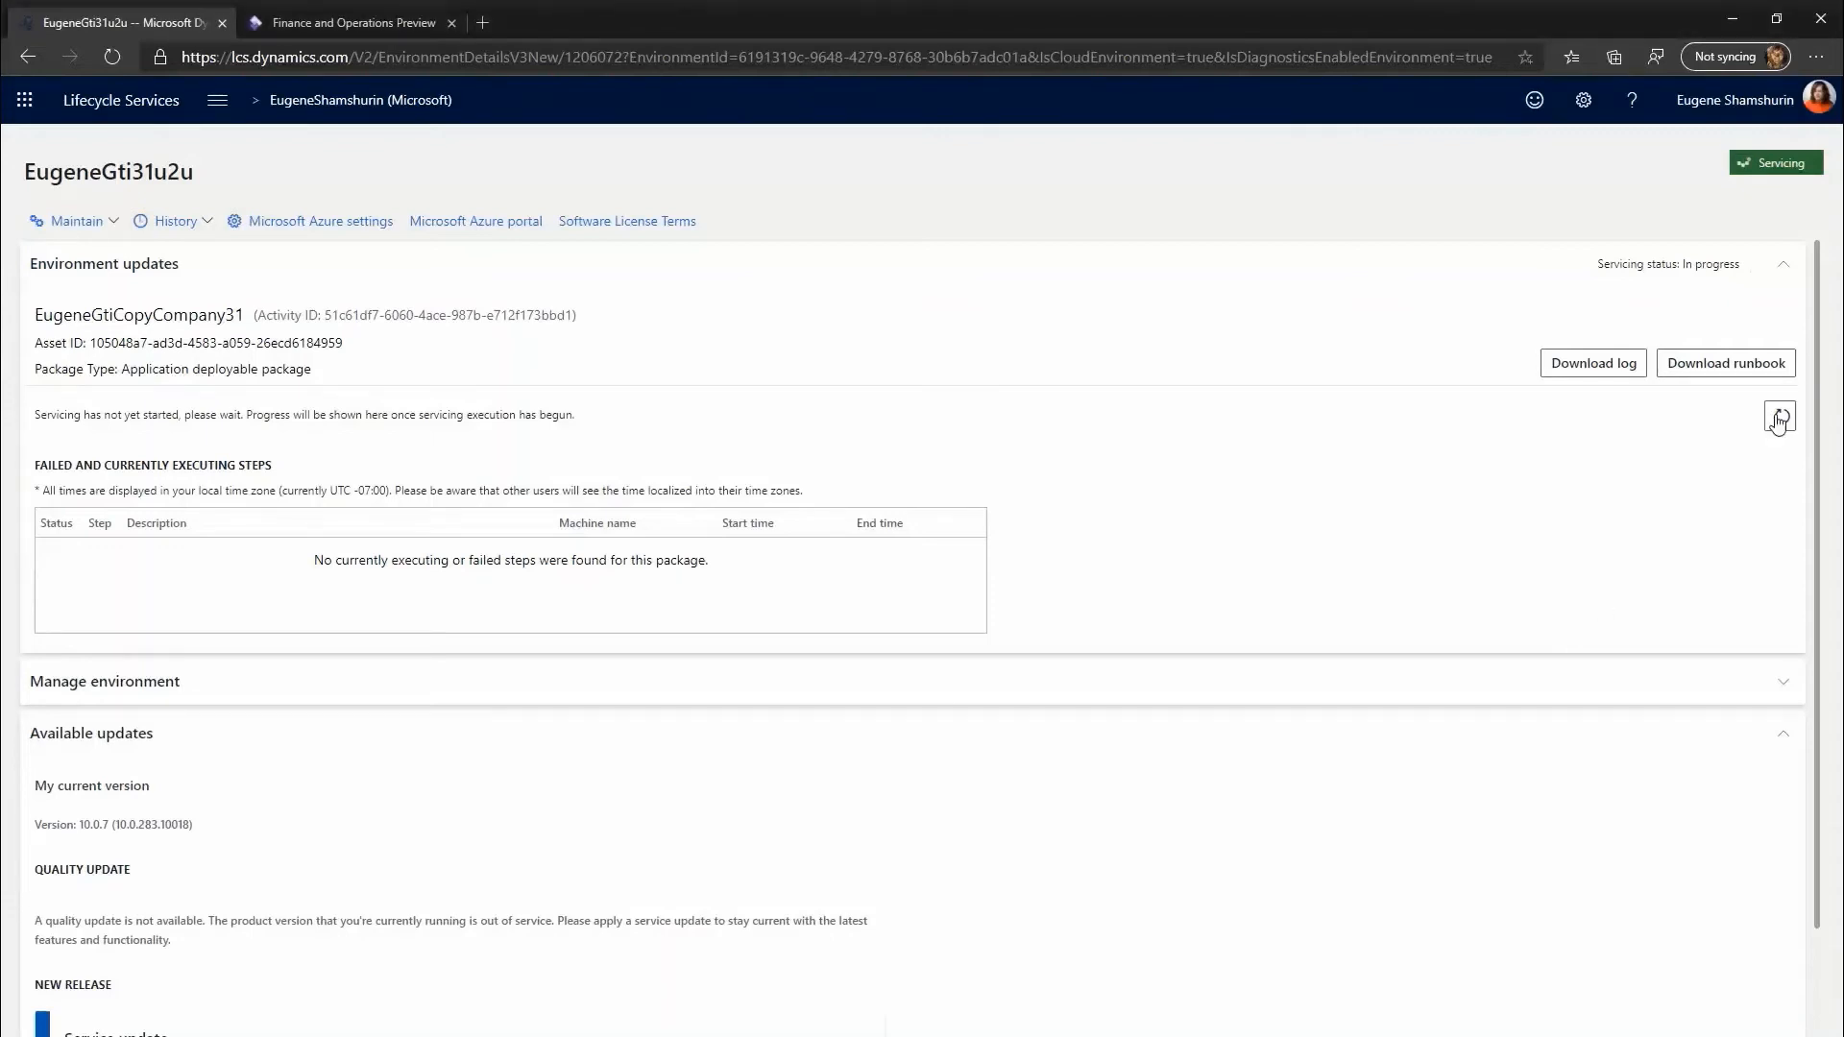
{"action": "left_click", "coordinate": [1783, 420]}
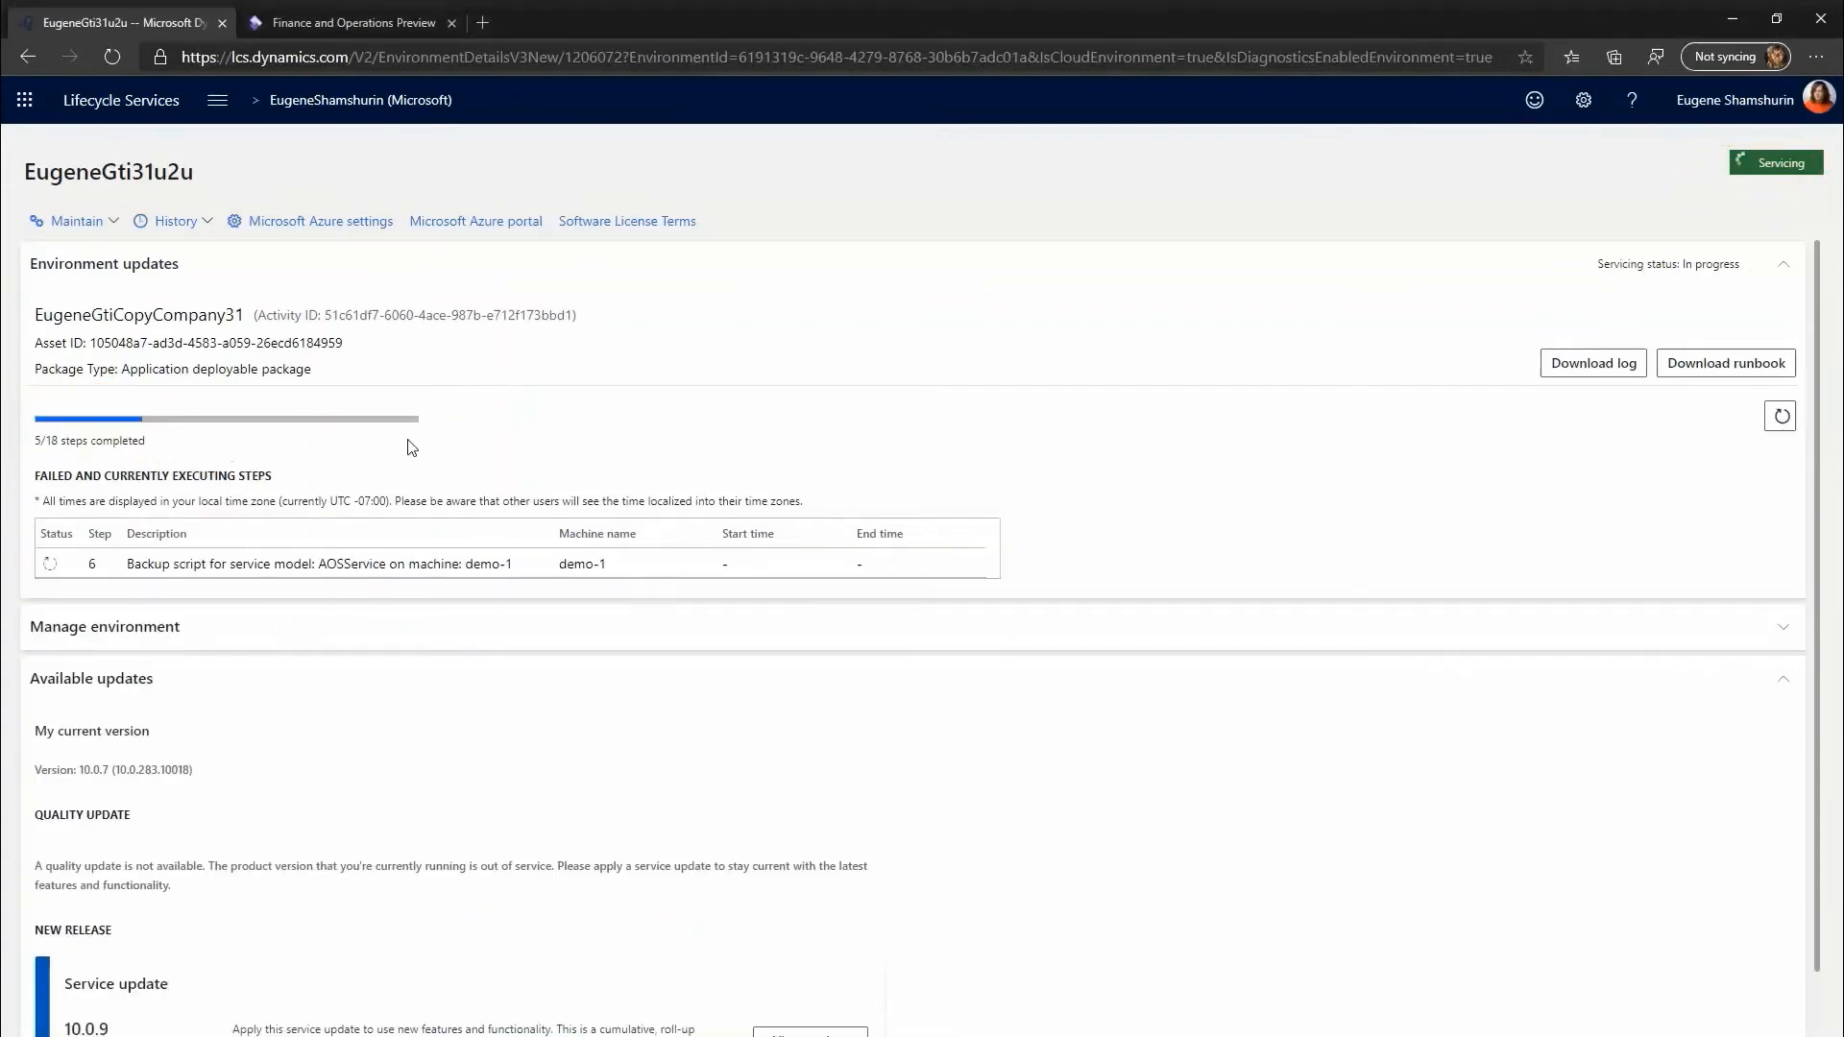
{"action": "left_click_drag", "start_coordinate": [151, 443], "coordinate": [38, 441]}
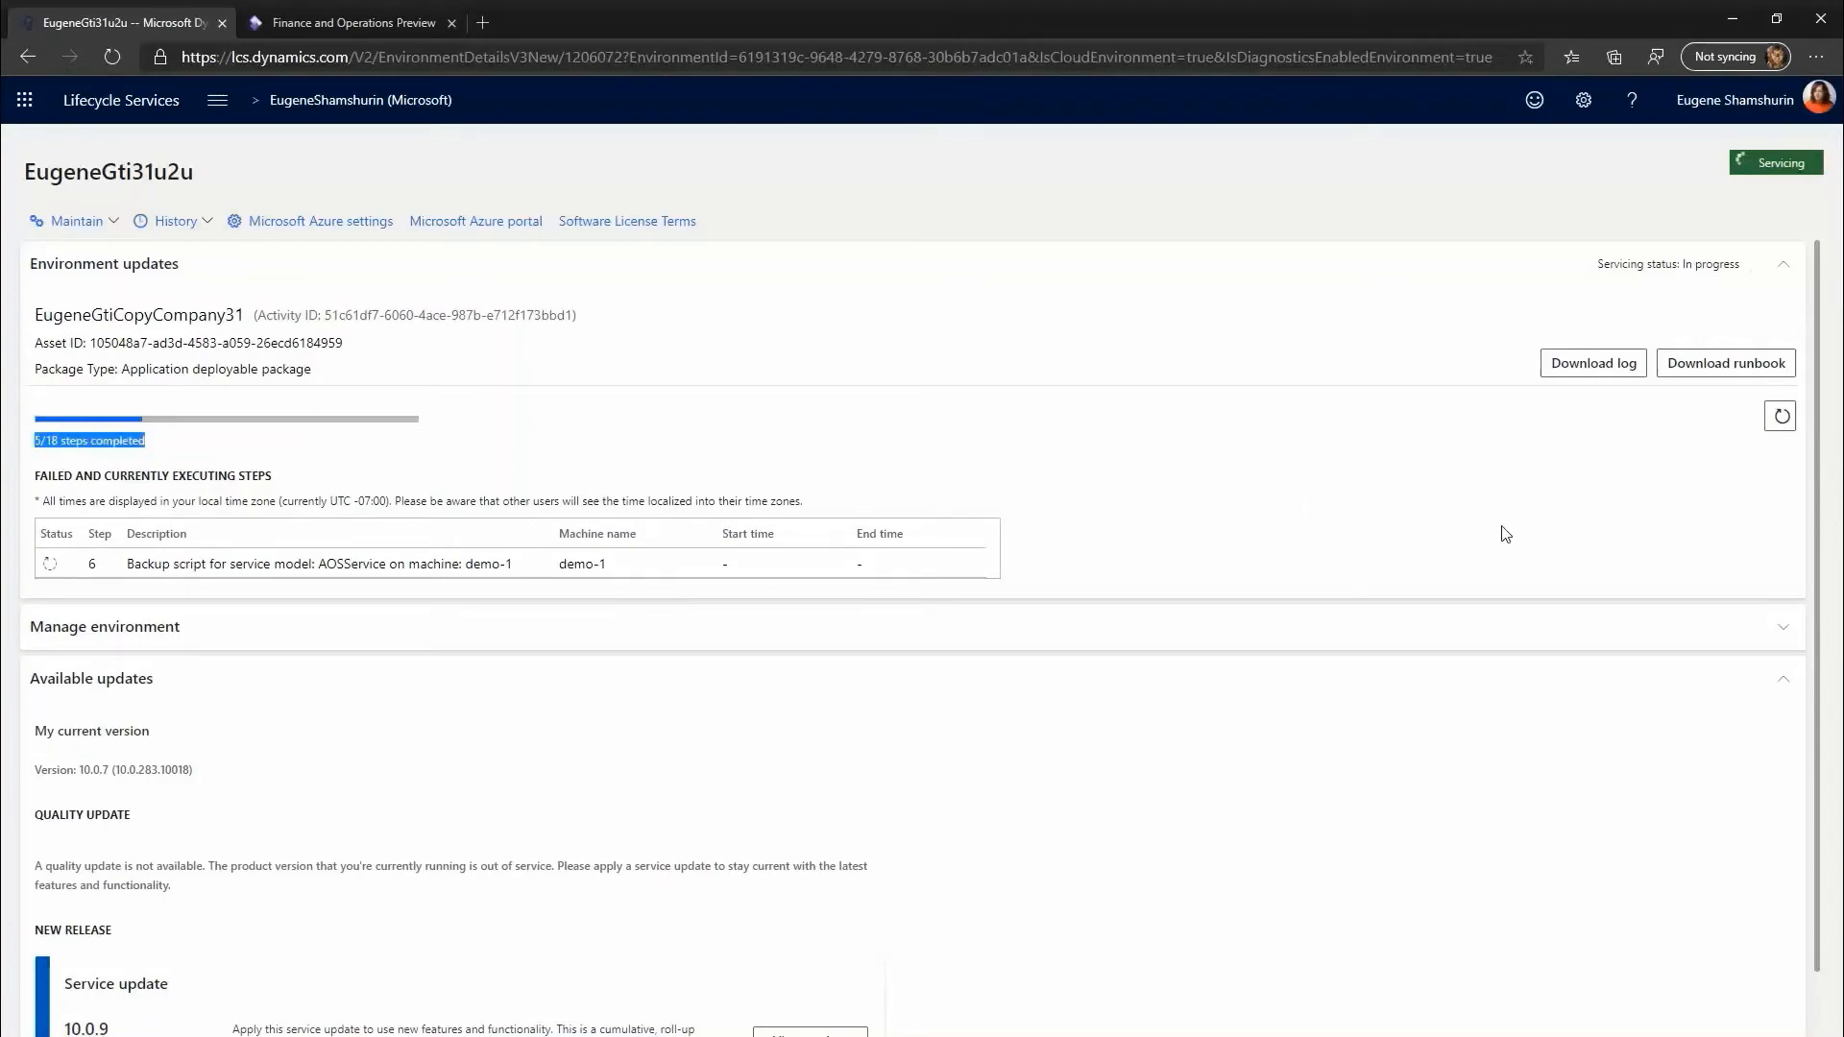
{"action": "left_click", "coordinate": [1782, 419]}
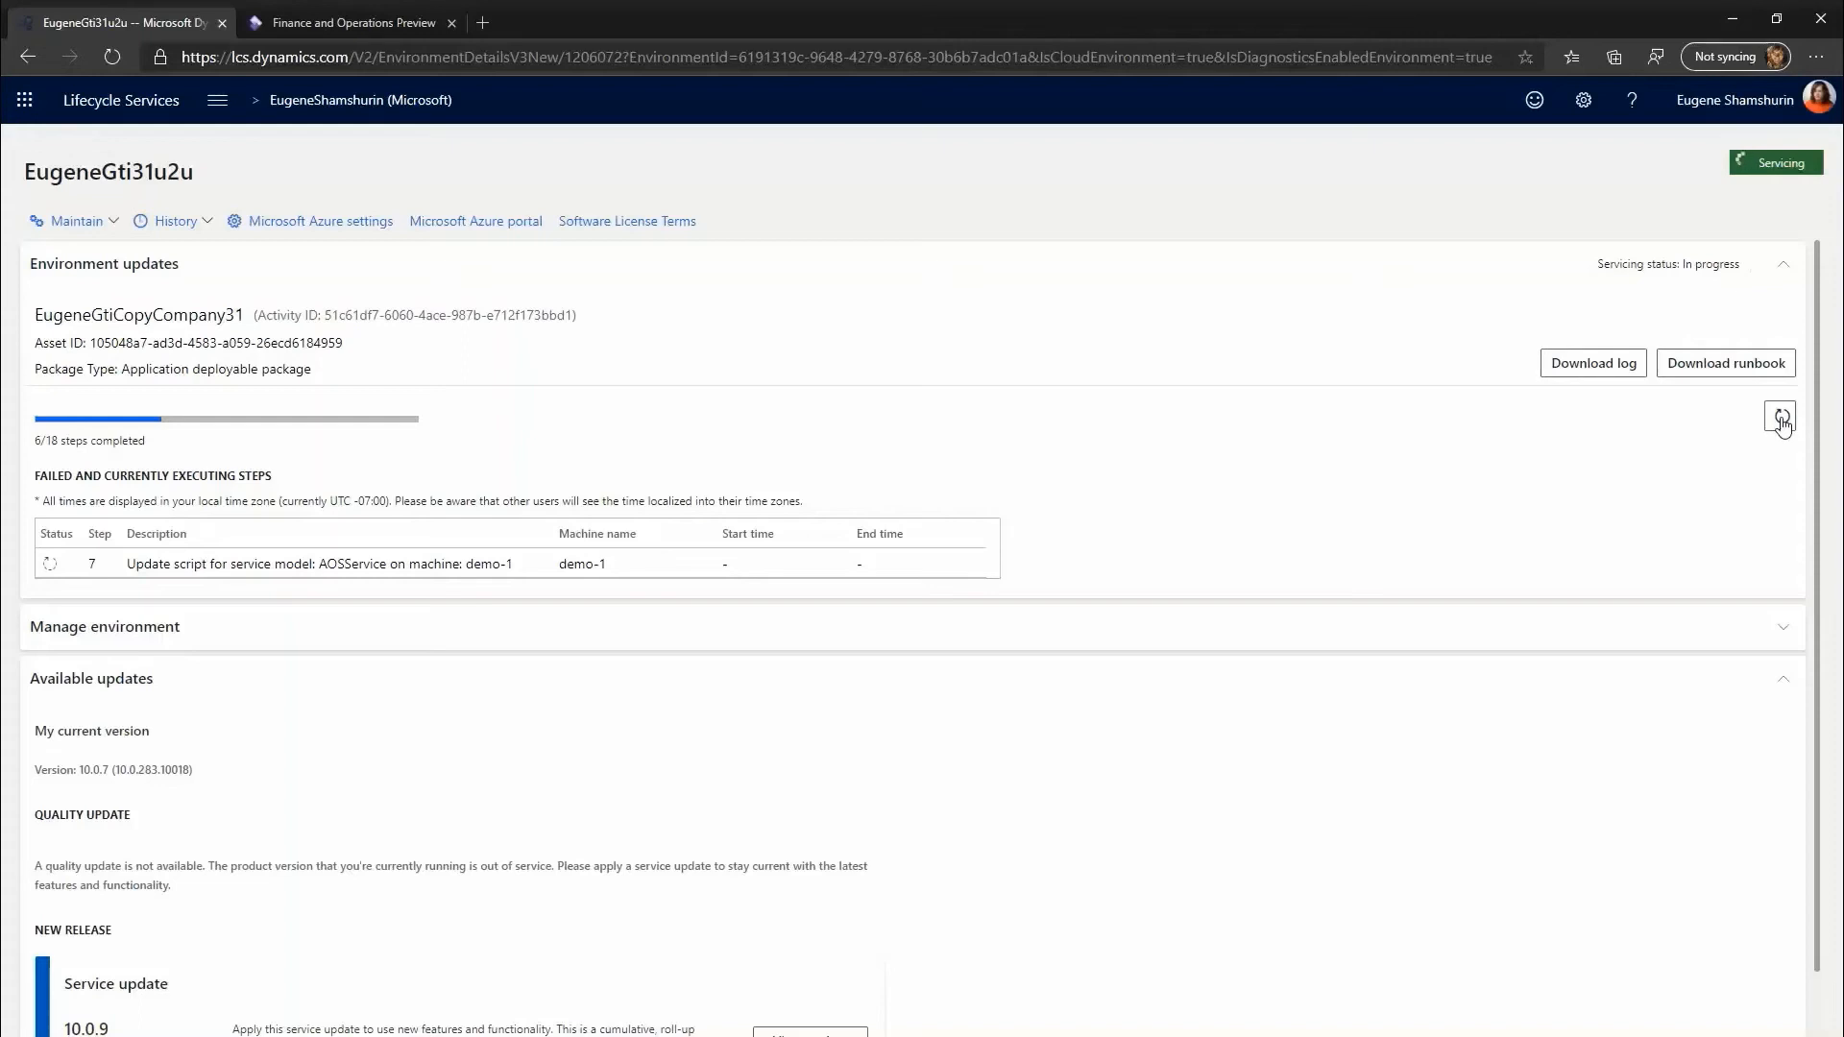
{"action": "left_click", "coordinate": [1781, 419]}
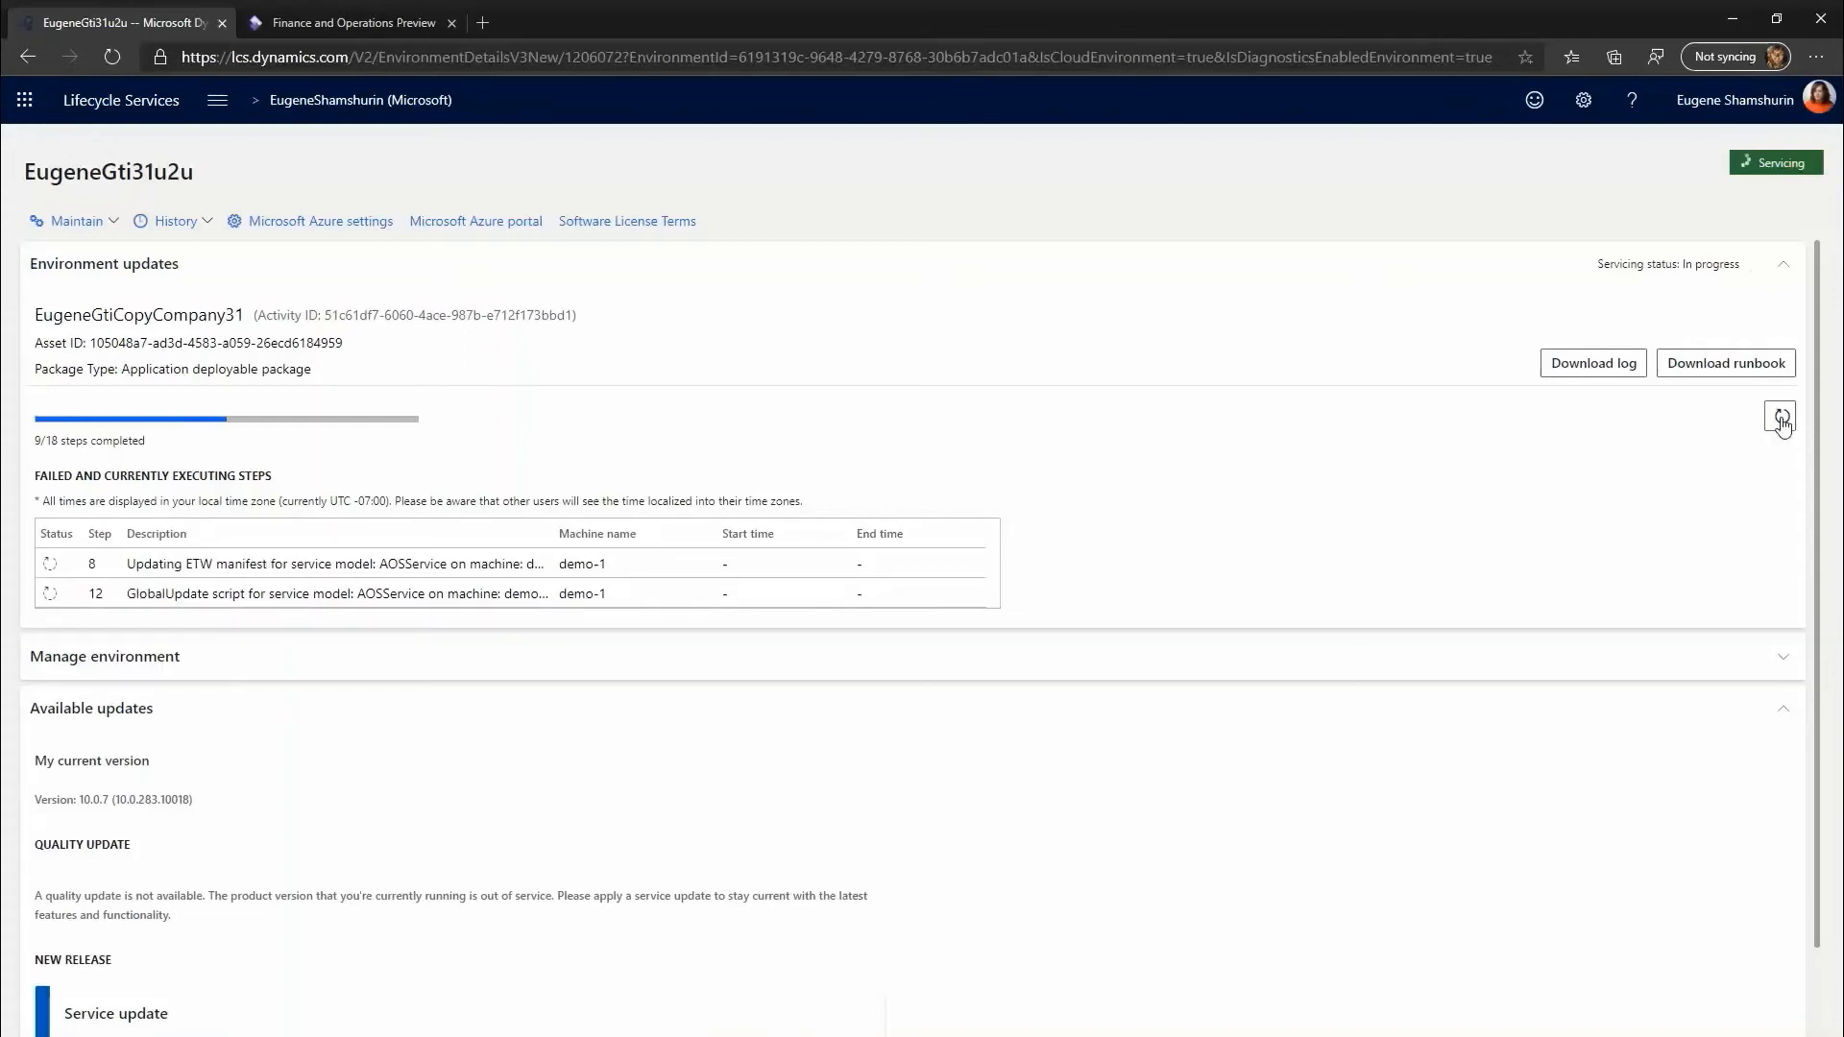
{"action": "left_click", "coordinate": [1782, 422]}
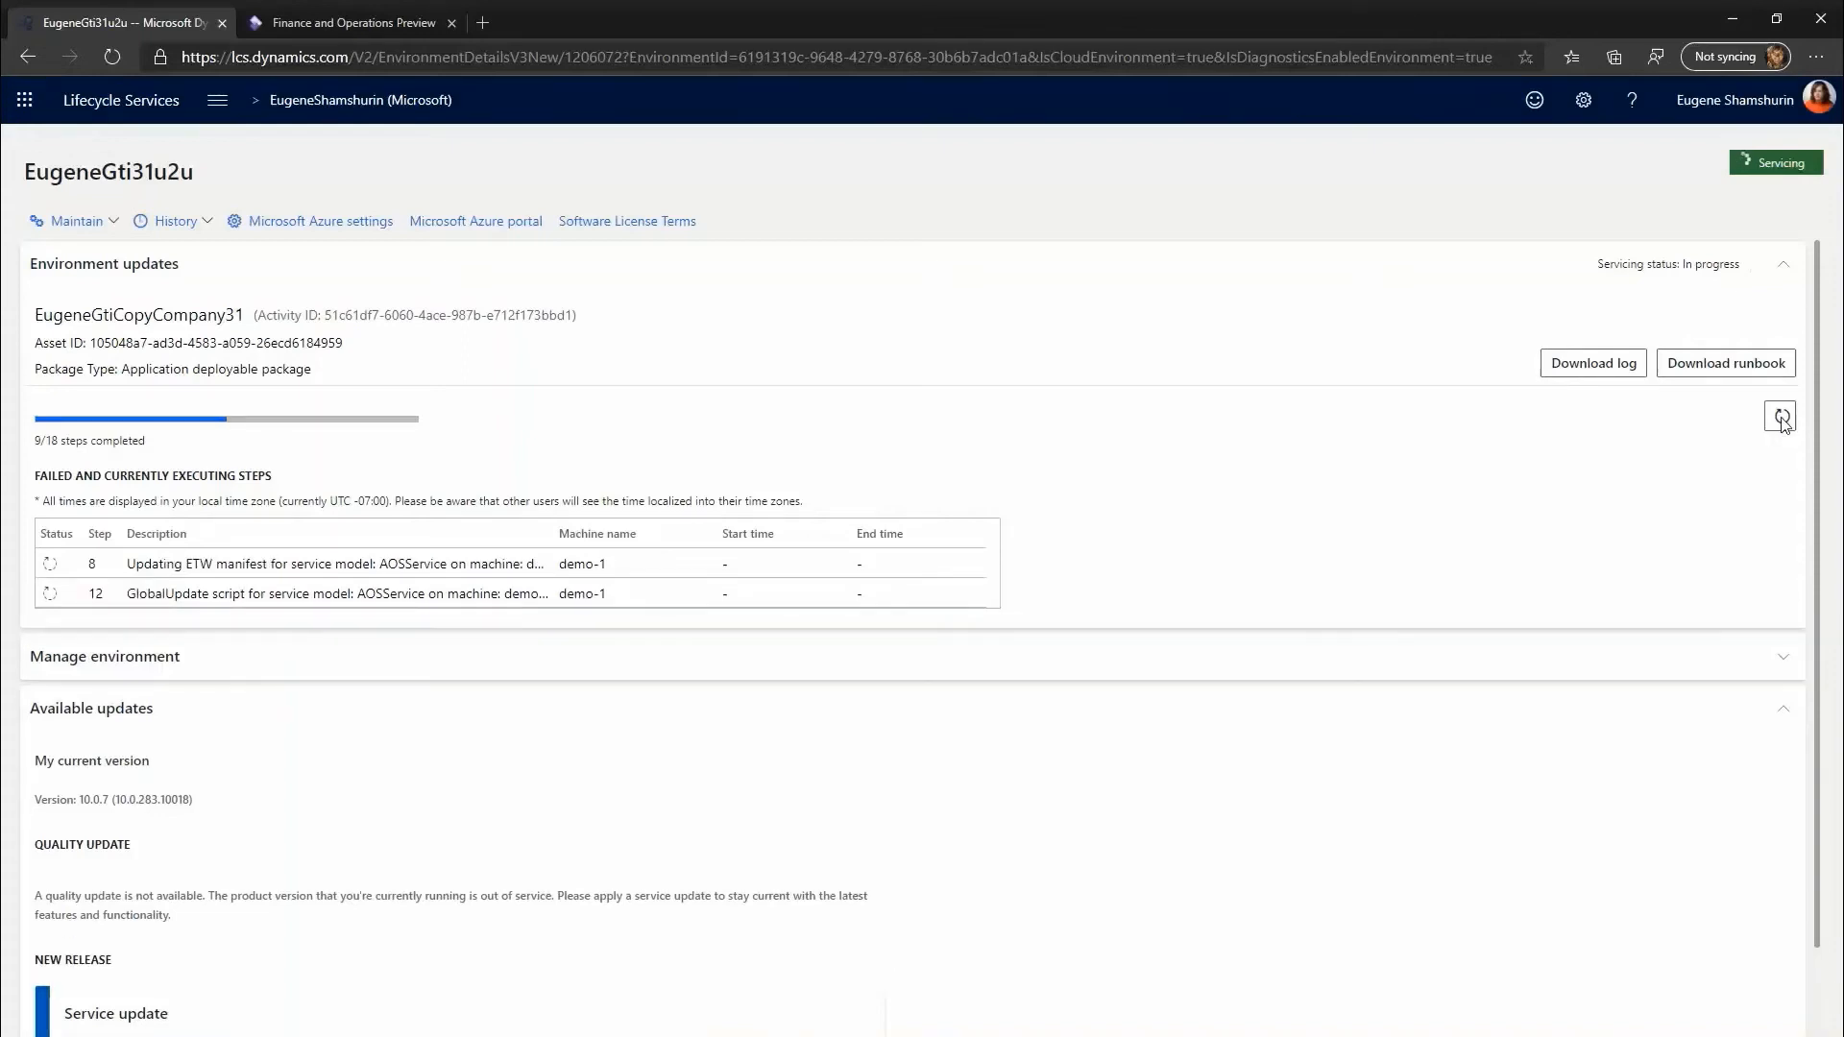